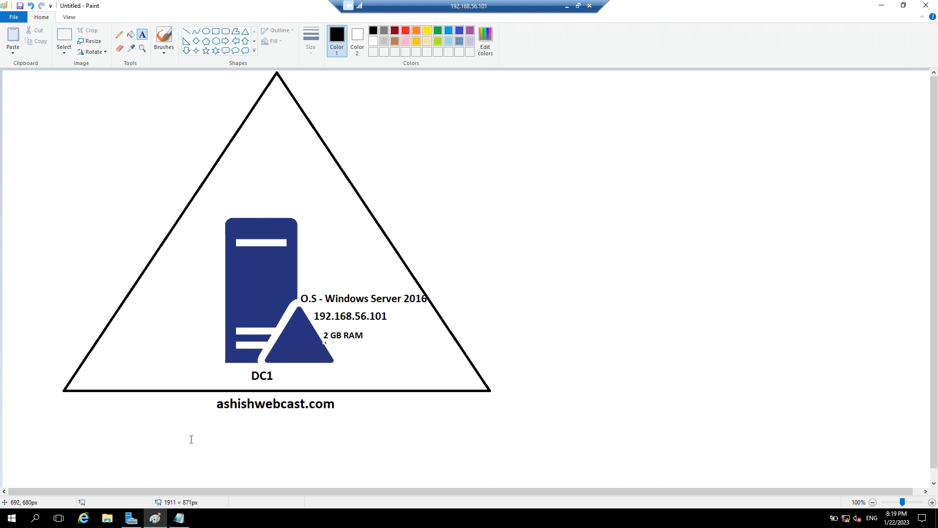
Step: Switch from the Paint forest diagram to the Prerequisite notes in Notepad
click(179, 518)
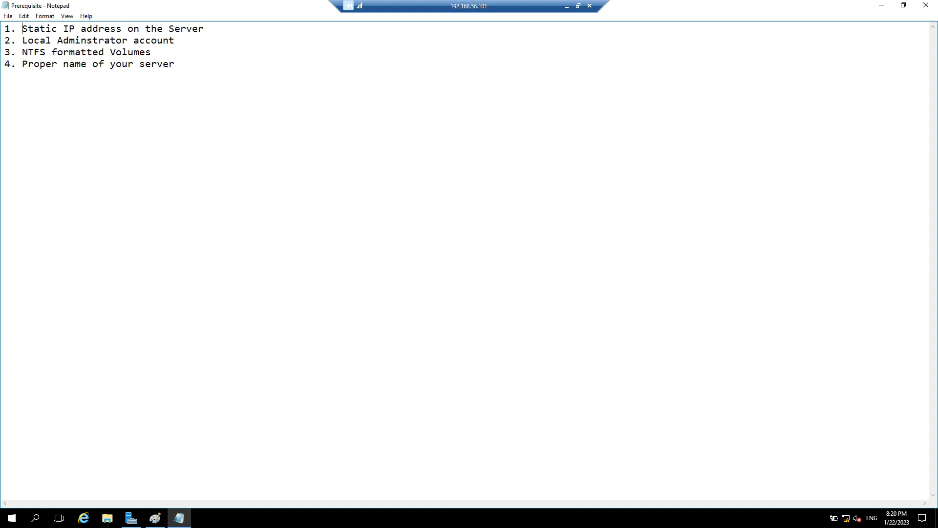
Step: Launch an administrator Command Prompt and run ncpa.cpl to show Network Connections
click(36, 518)
text(cmd)
key(Return)
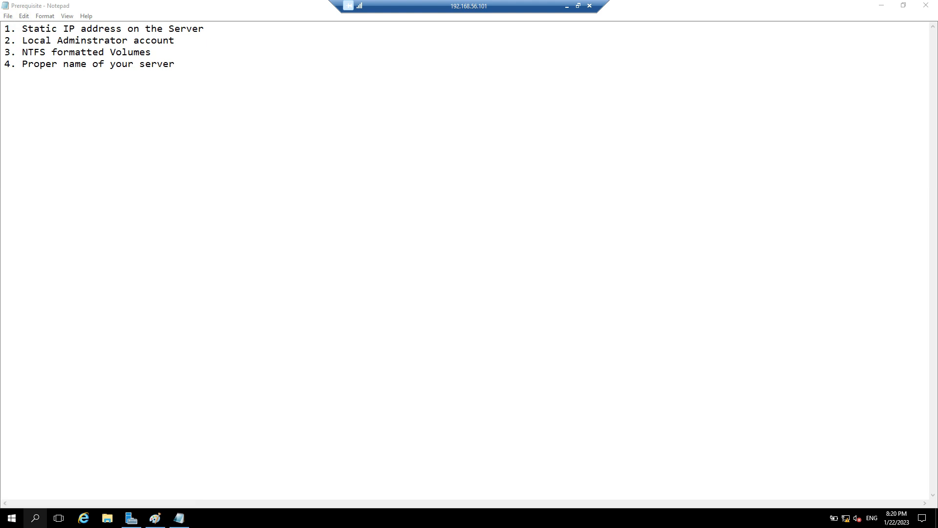
text(ncpa.cpl)
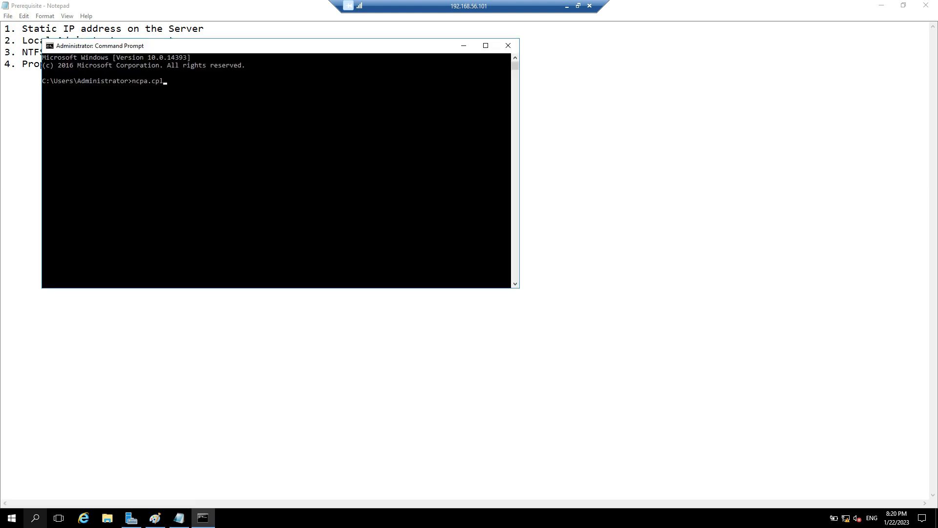
key(Return)
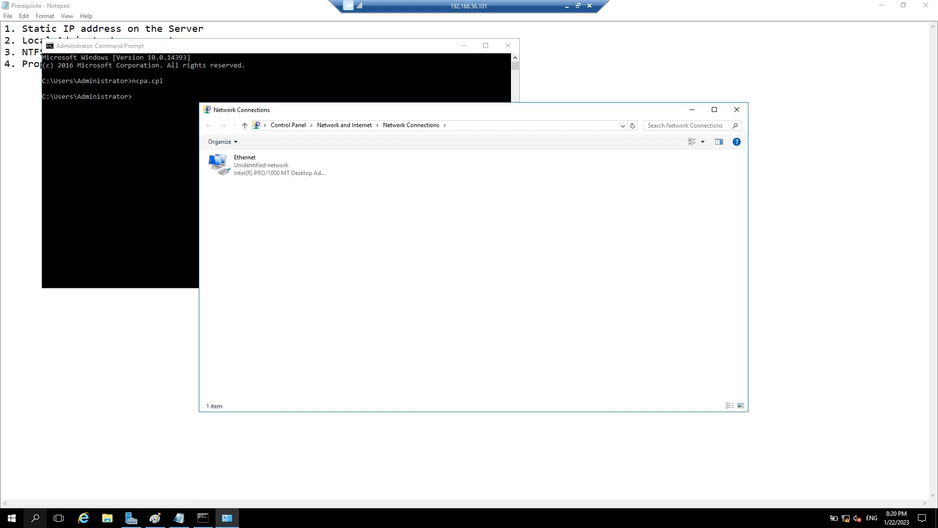
Step: Open the Ethernet adapter's Internet Protocol Version 4 (TCP/IPv4) properties
click(274, 161)
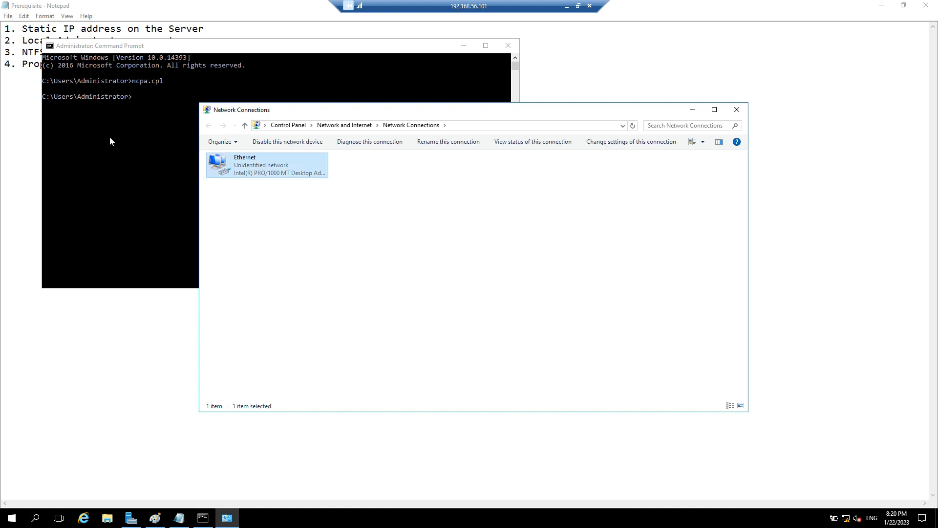
right_click(277, 161)
click(312, 254)
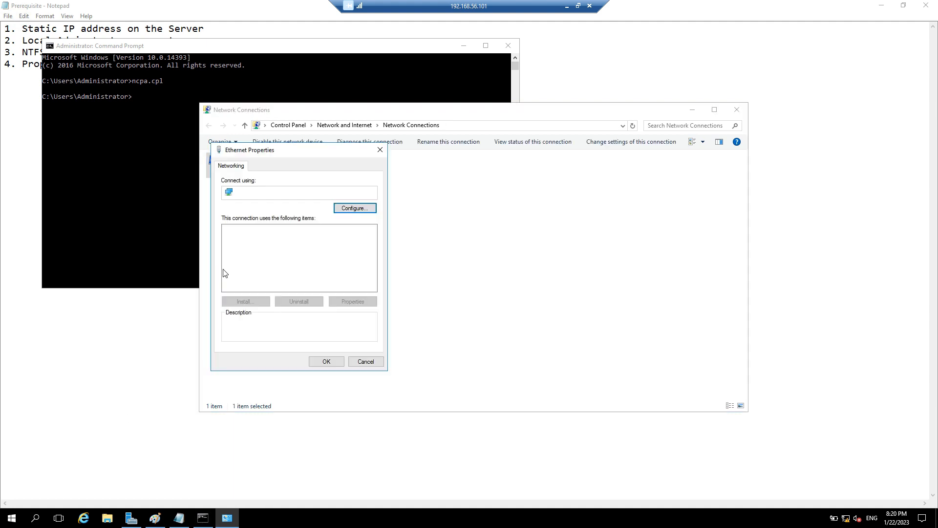
double_click(136, 254)
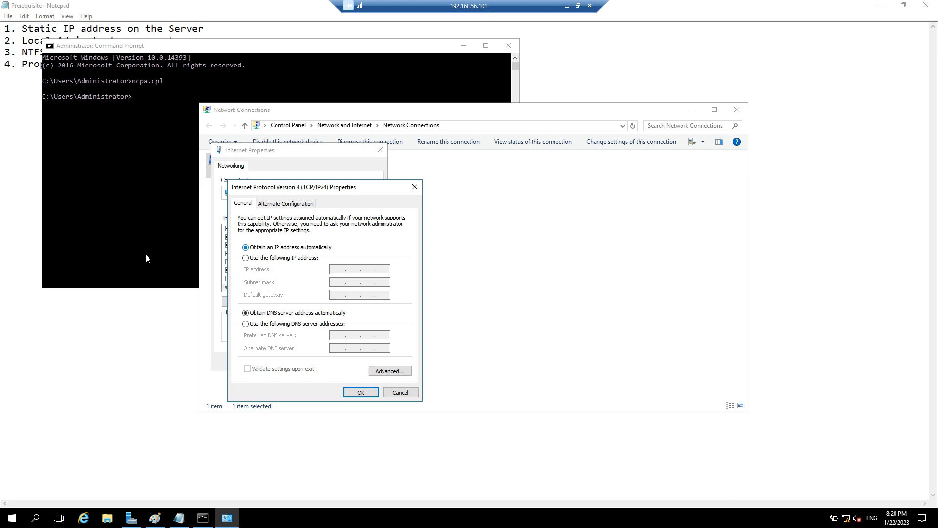
Step: Set IPv4 to static 192.168.56.101, mask 255.255.255.0, gateway 192.168.2.1, keeping it despite the warning
key(Down)
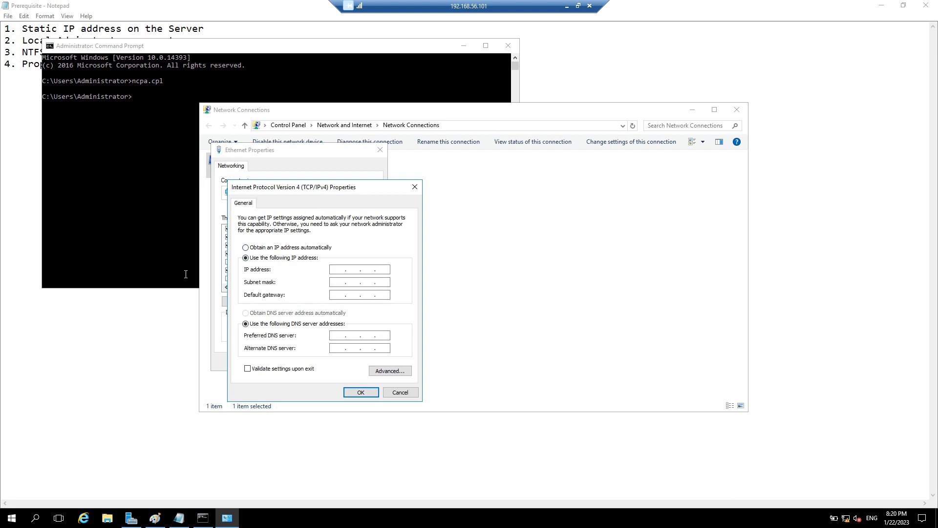
text(192 . 168 . 56 . 101)
key(Tab)
key(Tab)
text(192 . 168)
key(Tab)
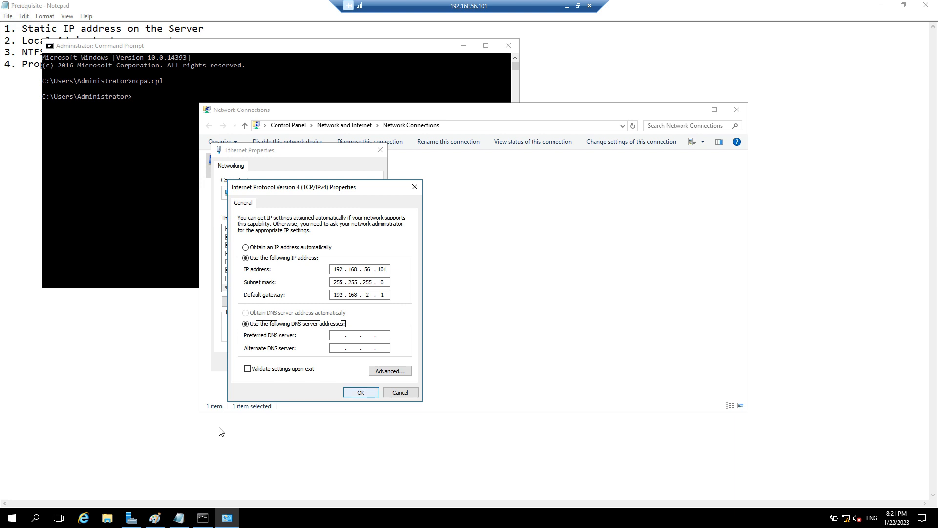
key(Return)
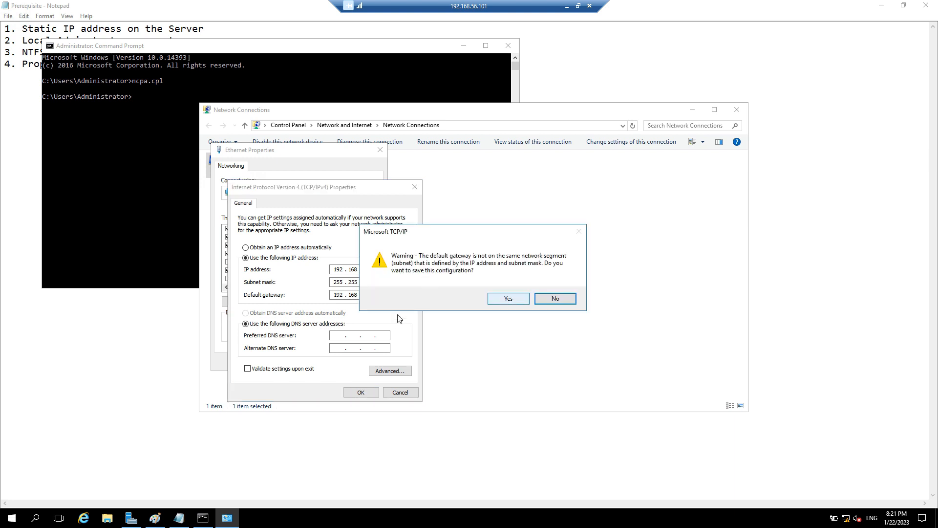
key(Left)
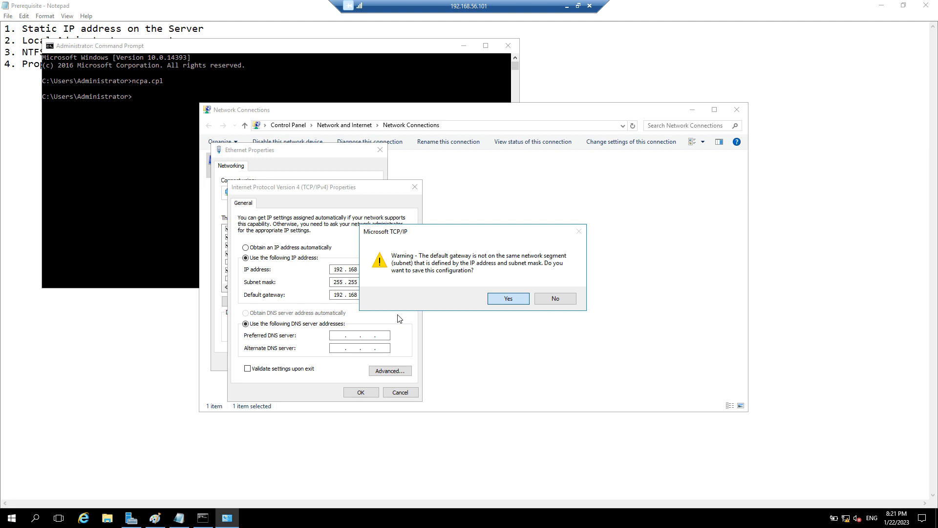
key(Return)
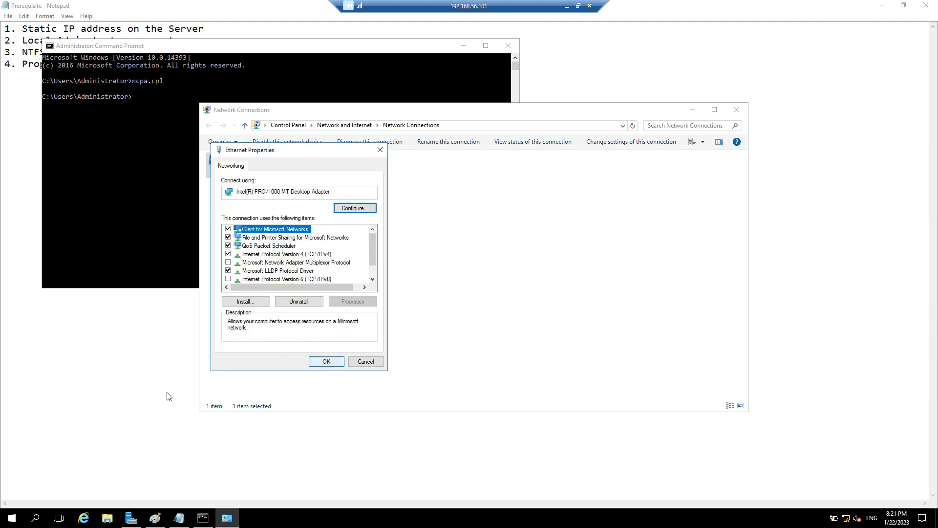
key(Return)
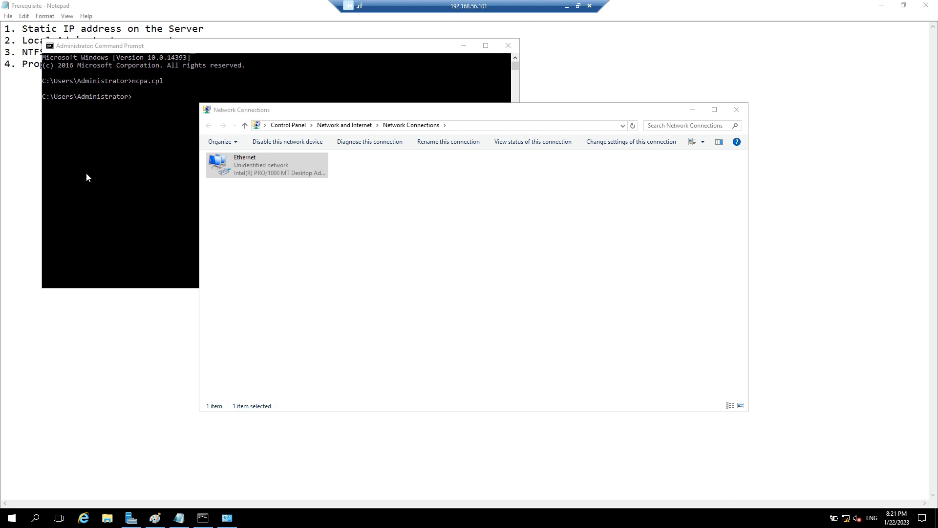
Step: Run ipconfig /all in the Command Prompt, correcting the mistyped command
click(128, 166)
text(ipcinf)
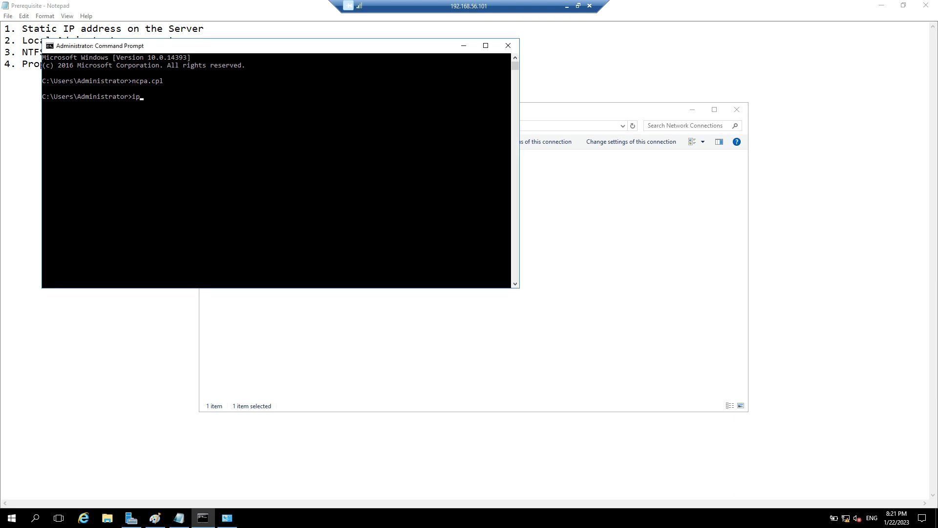
key(BackSpace)
key(BackSpace)
key(BackSpace)
text(onfig /alll)
key(Return)
key(Up)
key(BackSpace)
key(Return)
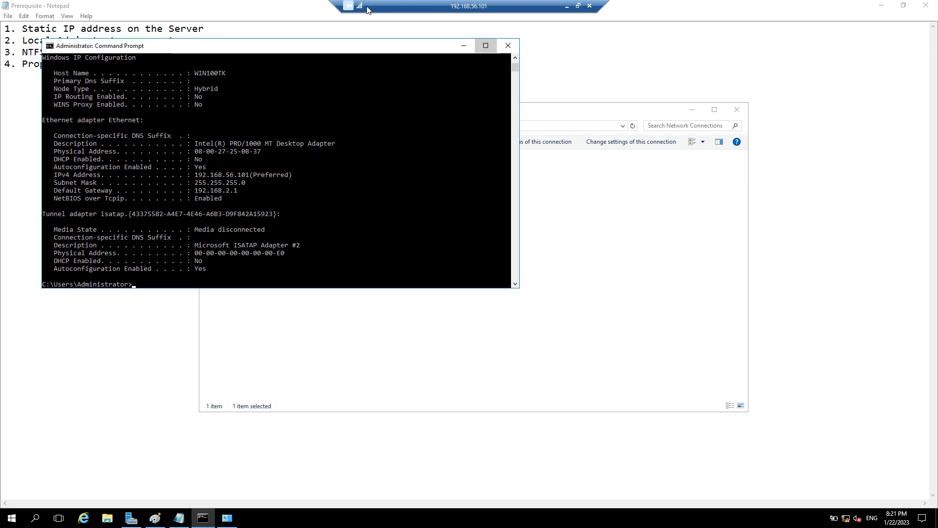
Step: Maximize the output to confirm static 192.168.56.101, then highlight the Local Administrator note
click(486, 45)
scroll(56, 239, up, 2)
scroll(56, 239, down, 2)
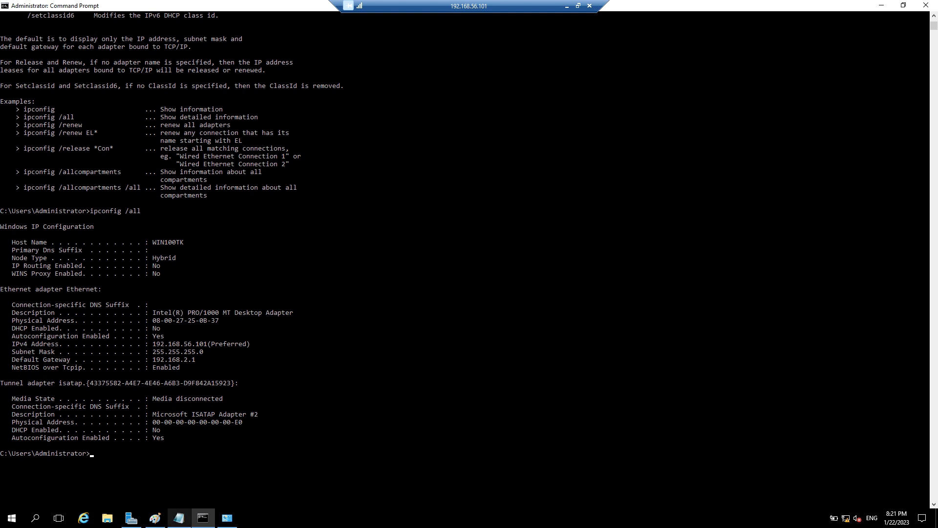
click(179, 518)
drag(175, 40, 22, 40)
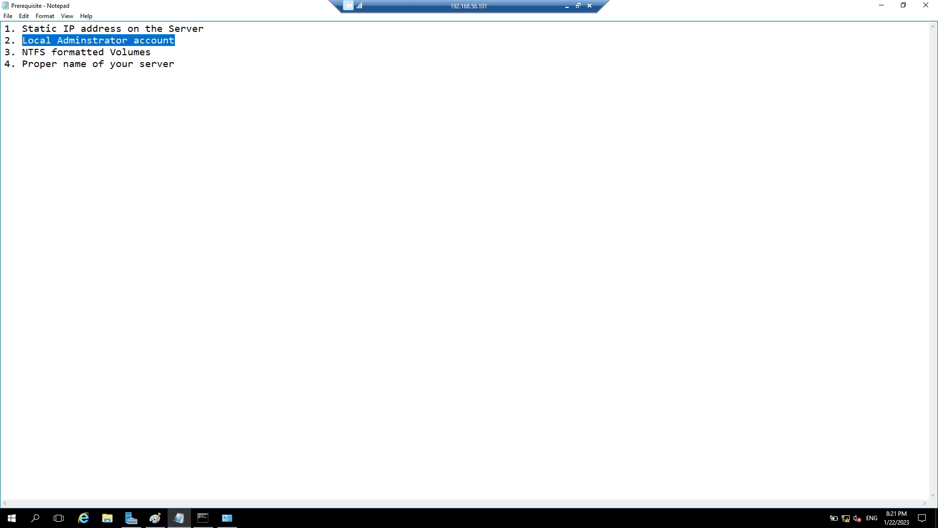
Step: Run lusrmgr.msc from the Command Prompt to open Local Users and Groups
key(alt+Tab)
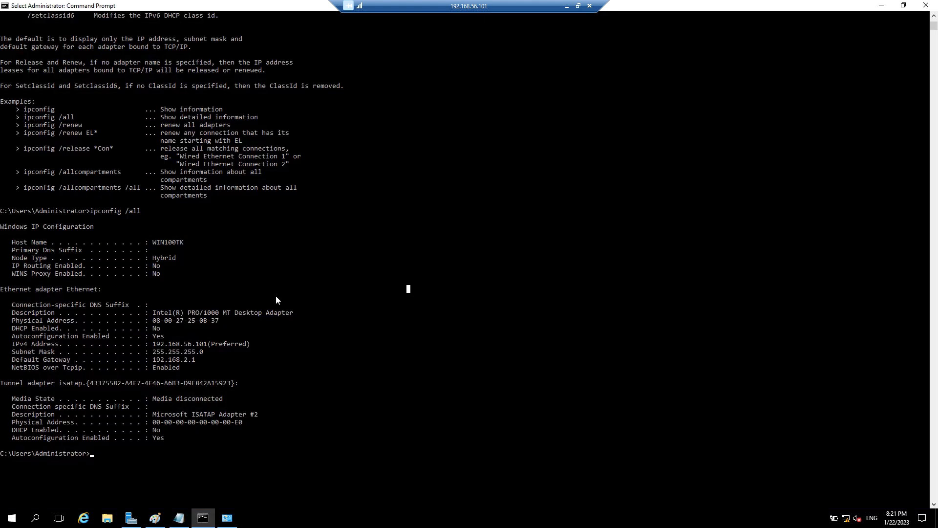
text(lusr)
text(.mgr)
key(Left)
key(Left)
key(Left)
key(BackSpace)
key(Right)
key(Right)
key(Right)
text(.msc)
key(Return)
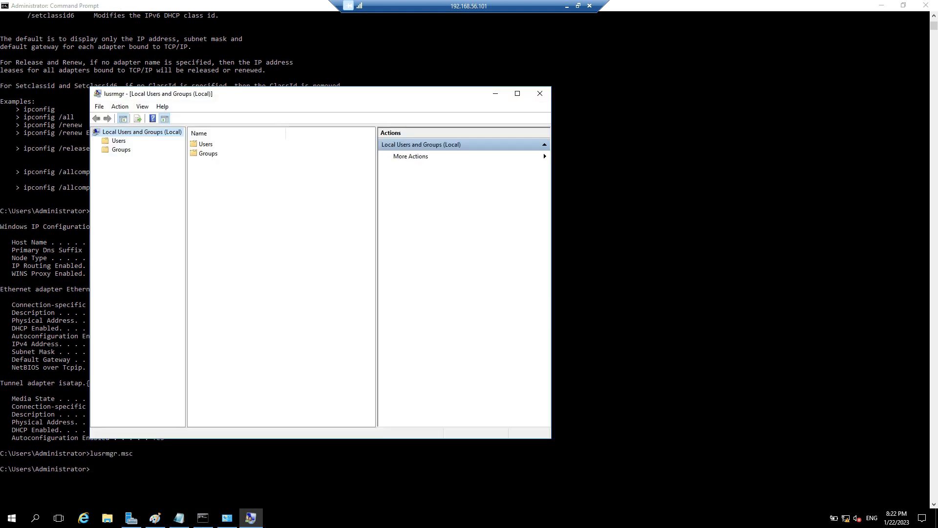
Step: Confirm the Administrator account under Users, close the console, and highlight the NTFS volumes note
double_click(213, 93)
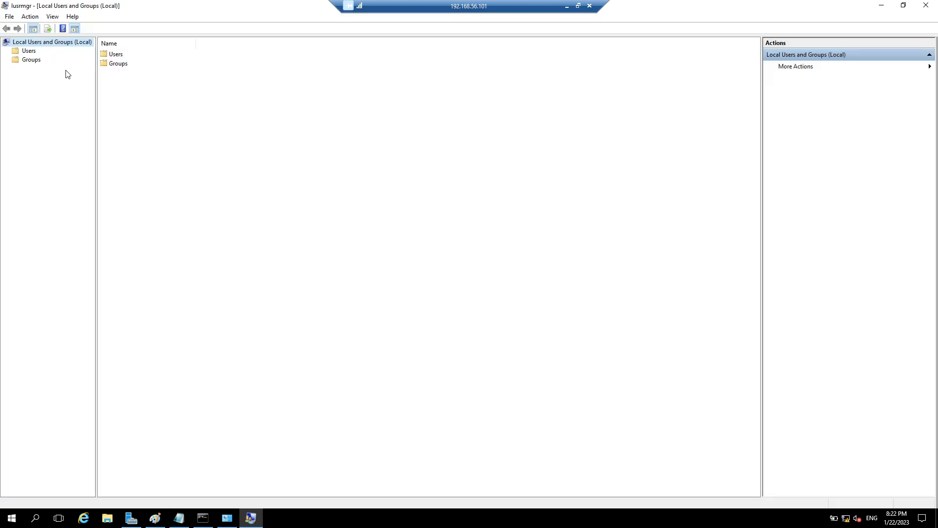
click(29, 51)
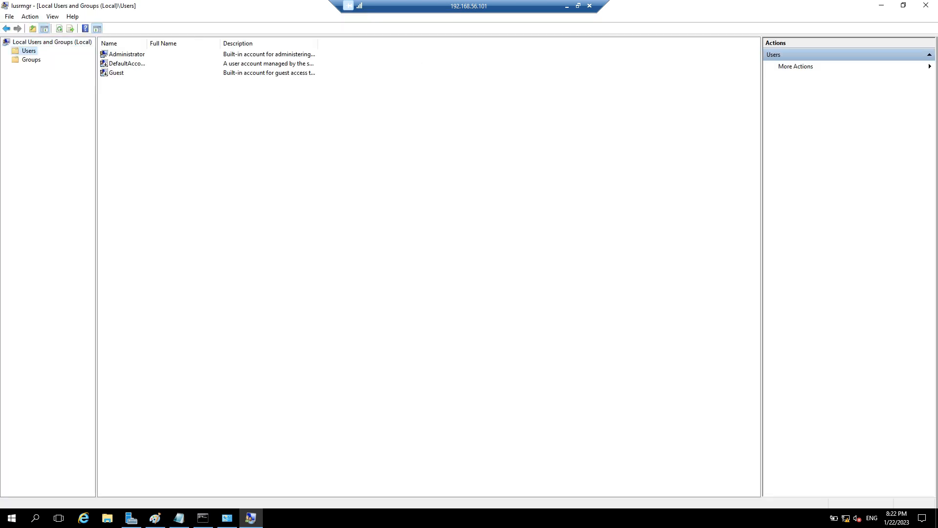
key(Tab)
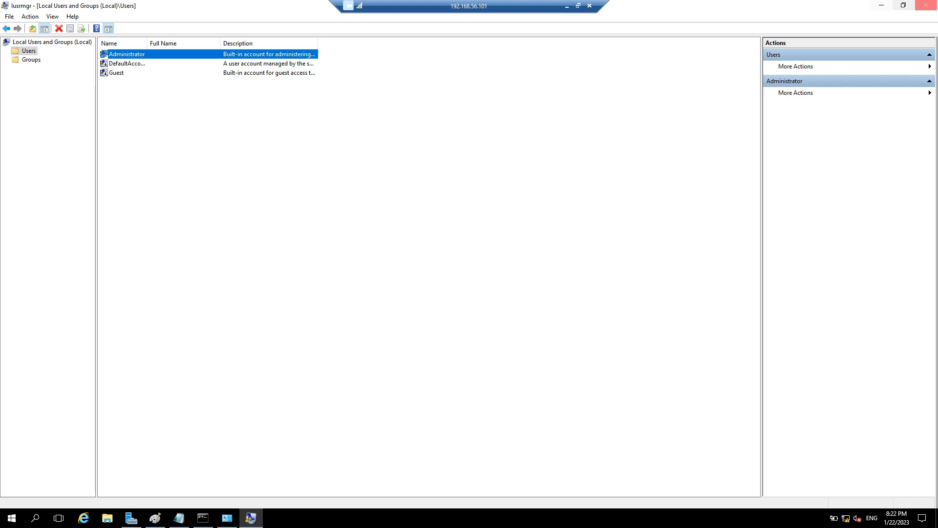
click(926, 5)
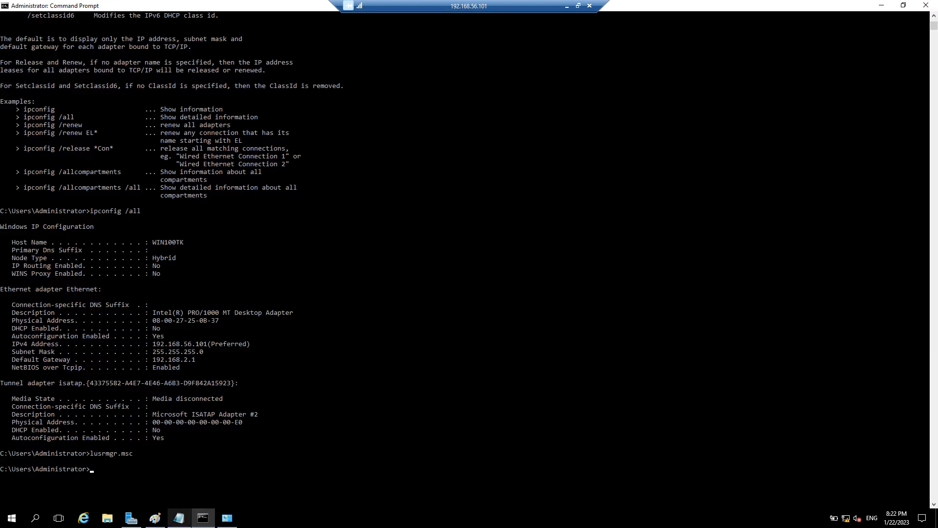
click(179, 518)
key(Down)
key(shift+Left)
key(shift+Left)
key(shift+Left)
key(shift+Left)
key(shift+Left)
key(shift+Left)
key(shift+Left)
key(shift+Left)
key(shift+Left)
key(shift+Left)
key(shift+Left)
key(shift+Left)
key(shift+Left)
key(shift+Left)
key(shift+Left)
key(shift+Left)
key(shift+Left)
key(shift+Left)
key(shift+Left)
key(shift+Left)
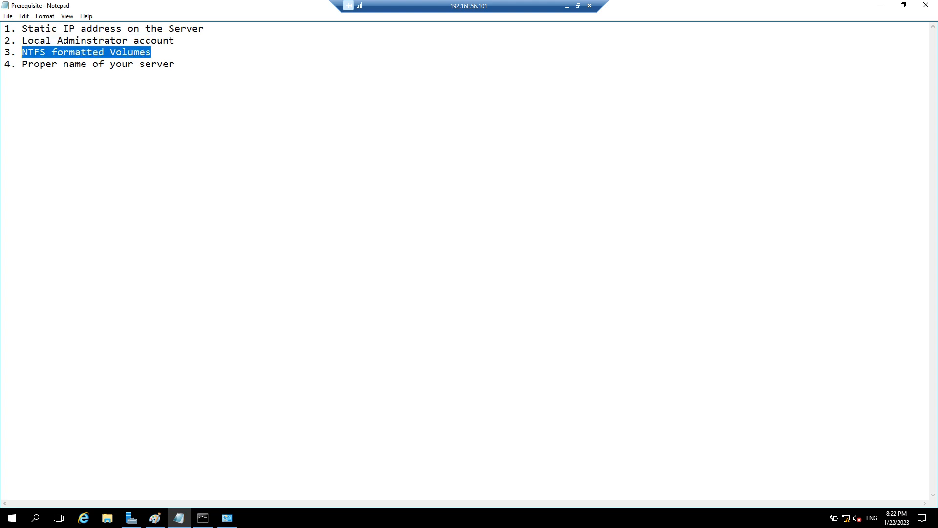
Step: Check the drives under This PC in File Explorer, then return to Network Connections
key(super+e)
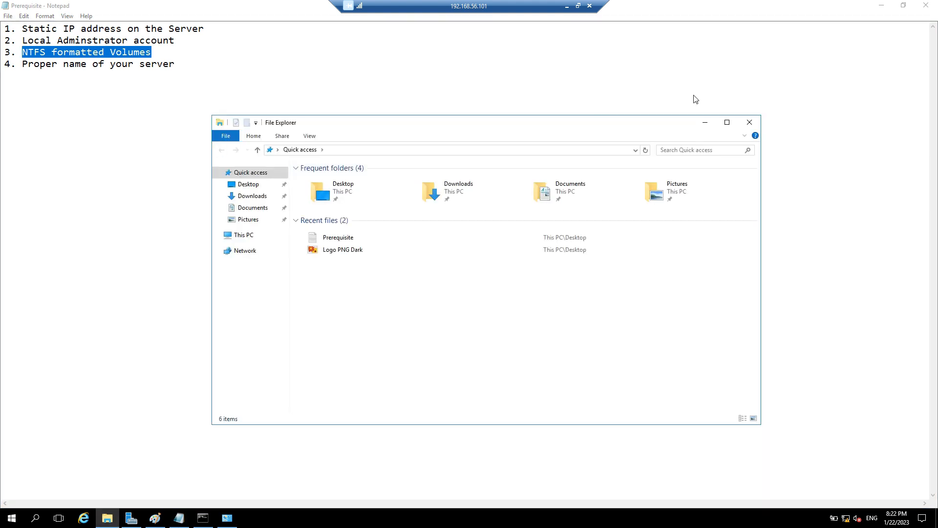
click(243, 235)
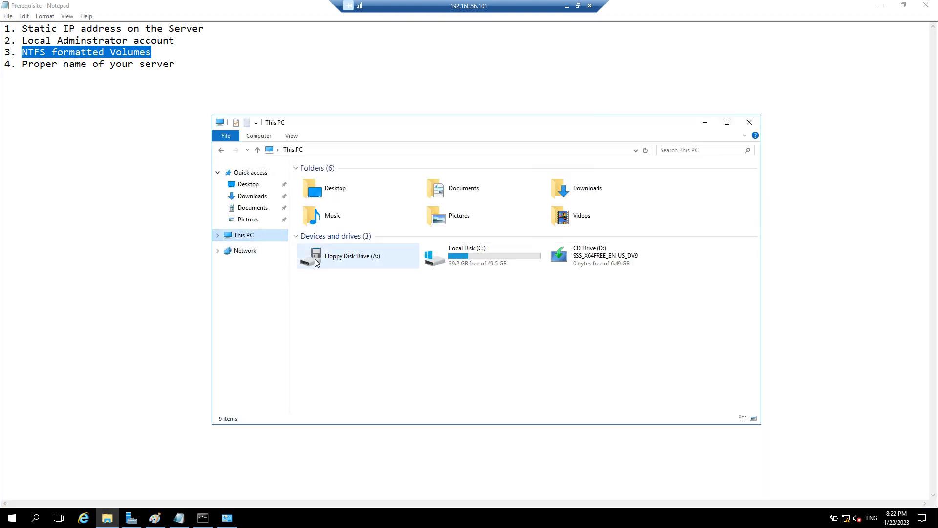
click(749, 122)
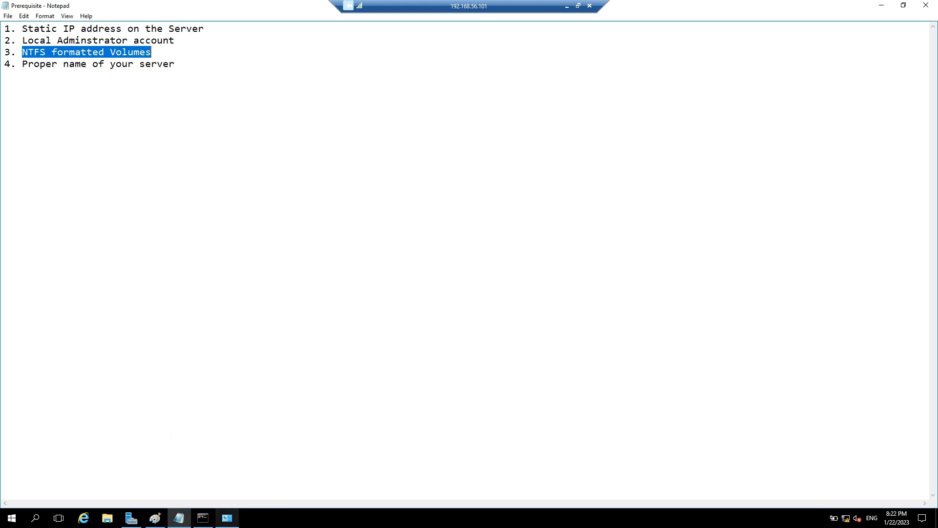
click(226, 517)
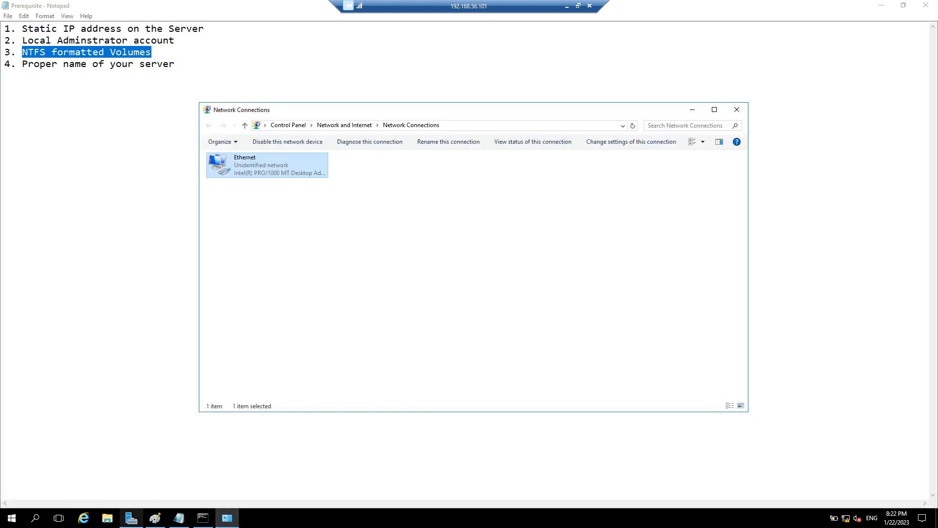
click(131, 517)
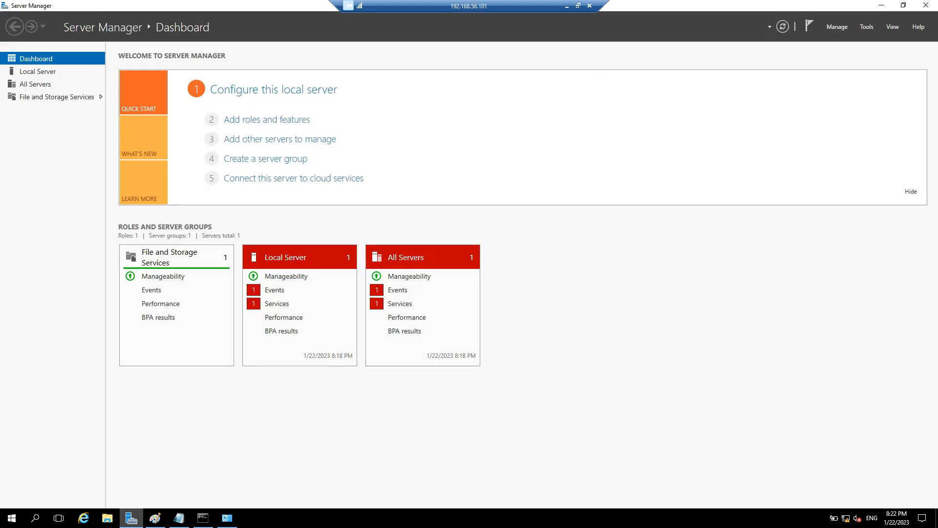
click(30, 72)
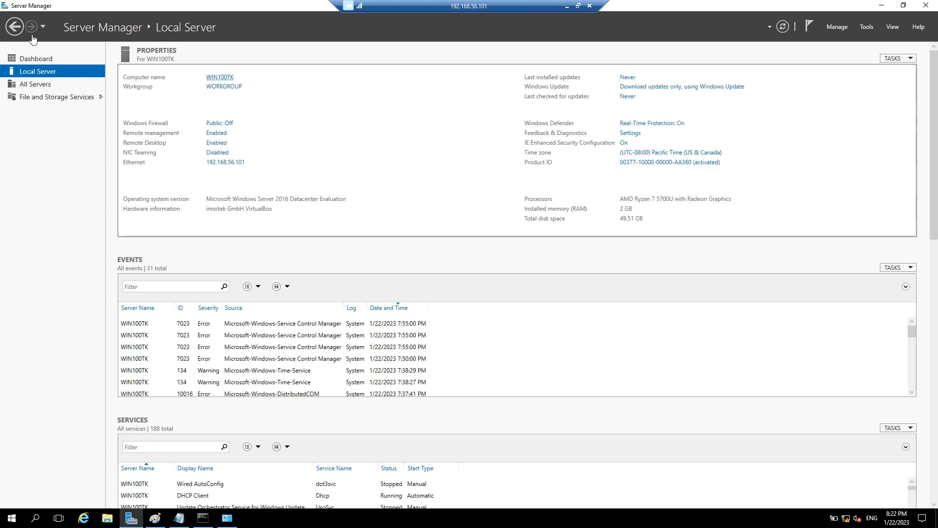
click(219, 77)
click(259, 208)
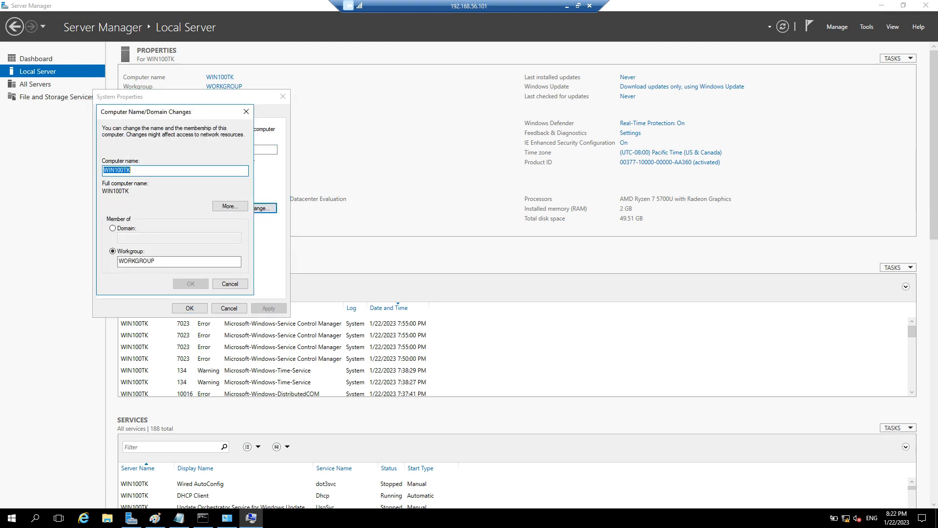
click(112, 229)
click(141, 238)
text(DC1)
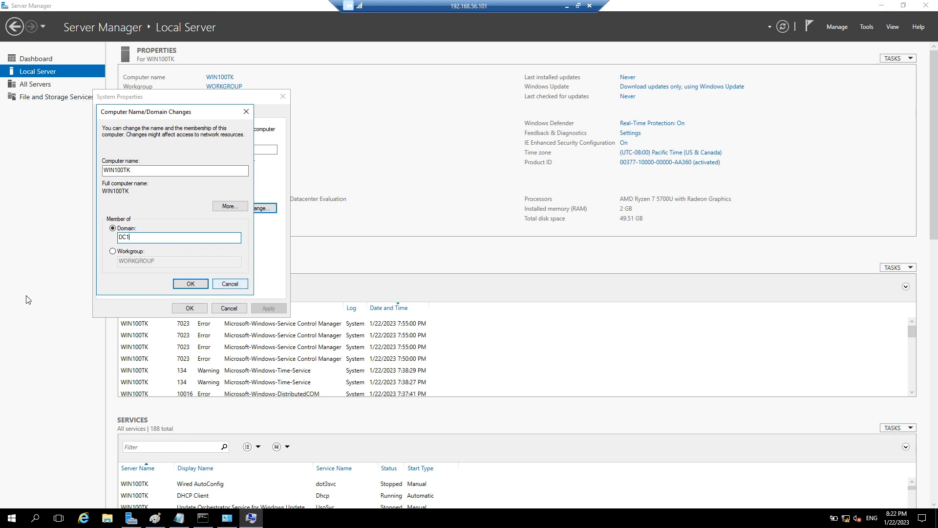
key(Return)
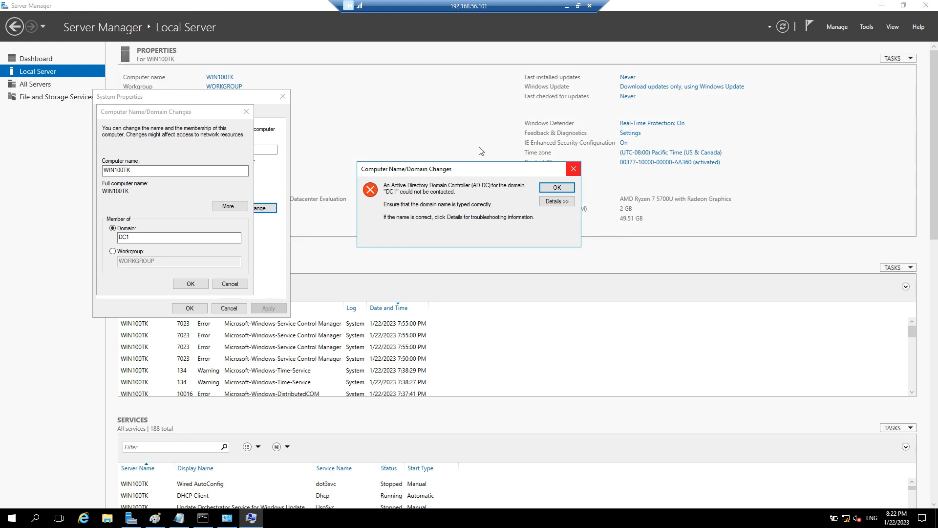
key(Return)
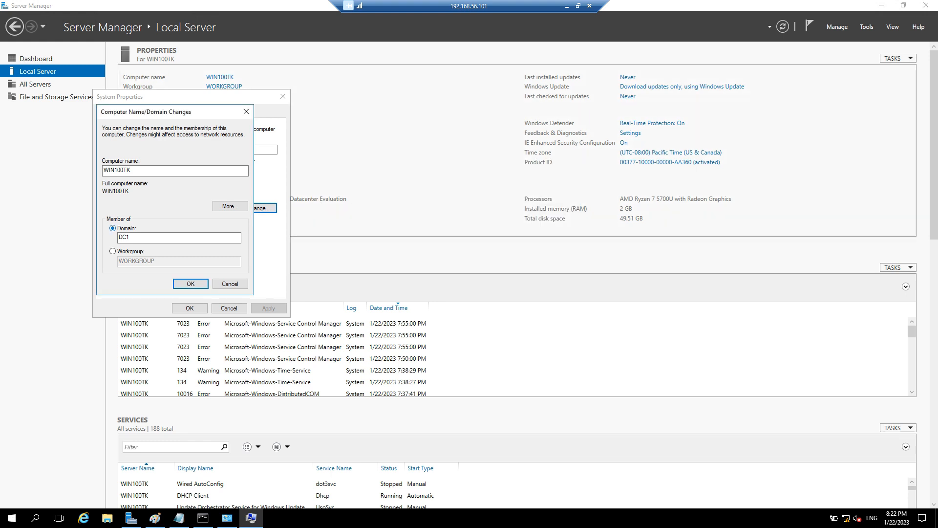
Step: Keep WORKGROUP membership and rename the computer from WIN100TK to DC1
click(112, 251)
double_click(118, 171)
text(DC1)
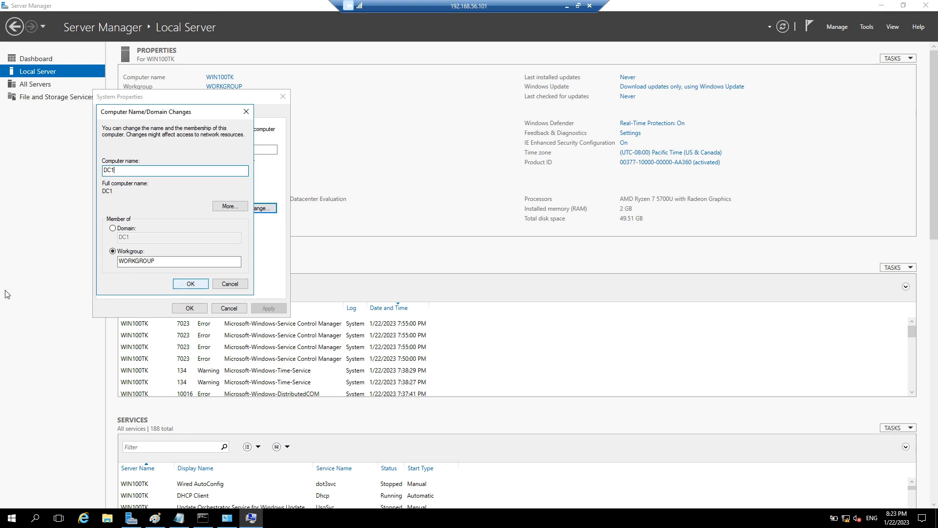
key(Return)
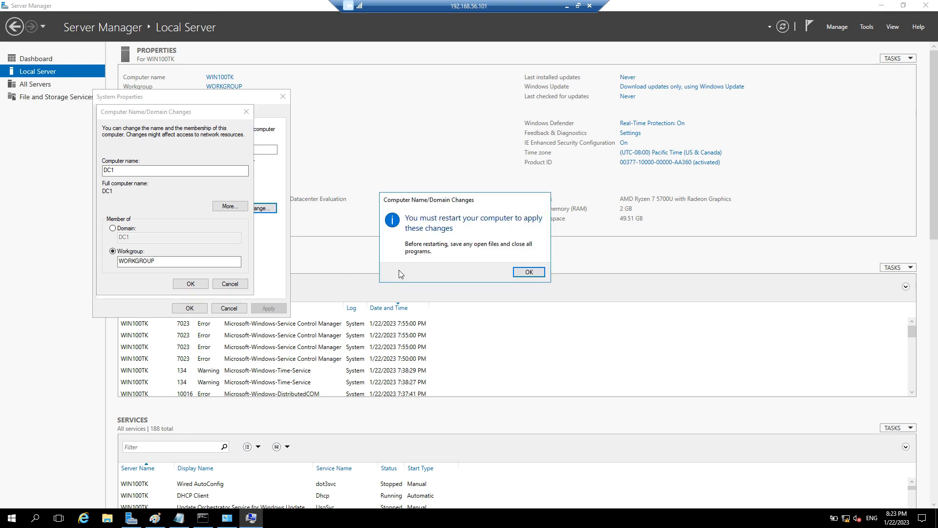
key(Return)
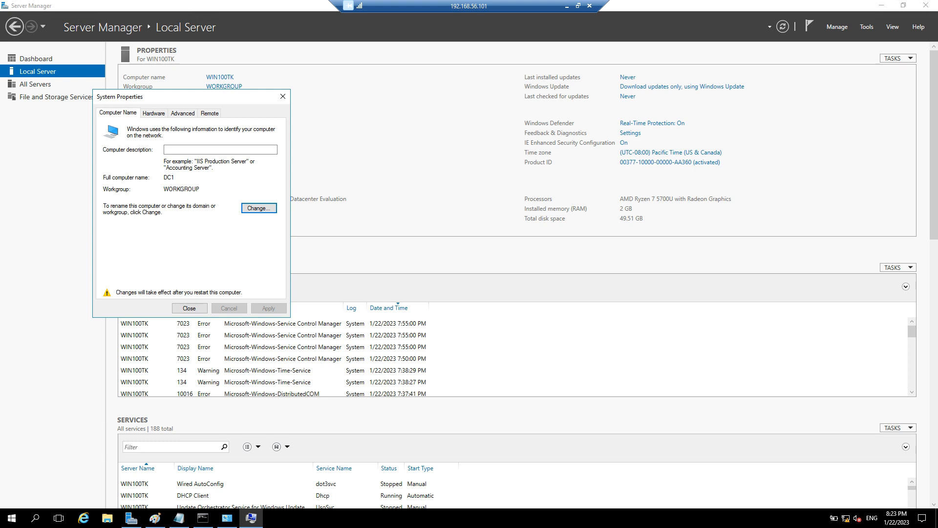
click(189, 308)
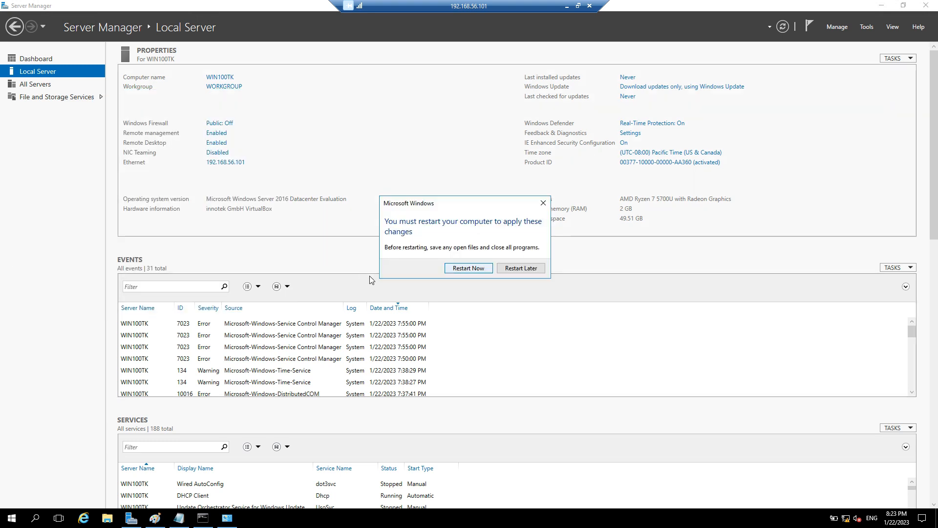
Step: Restart now, reopen Server Manager to confirm the name DC1, then return to the Dashboard
key(Return)
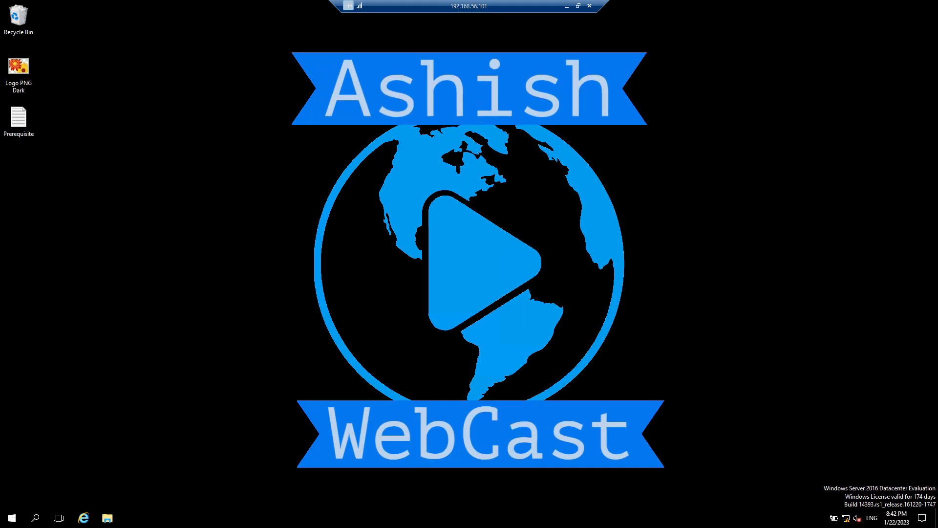
key(super)
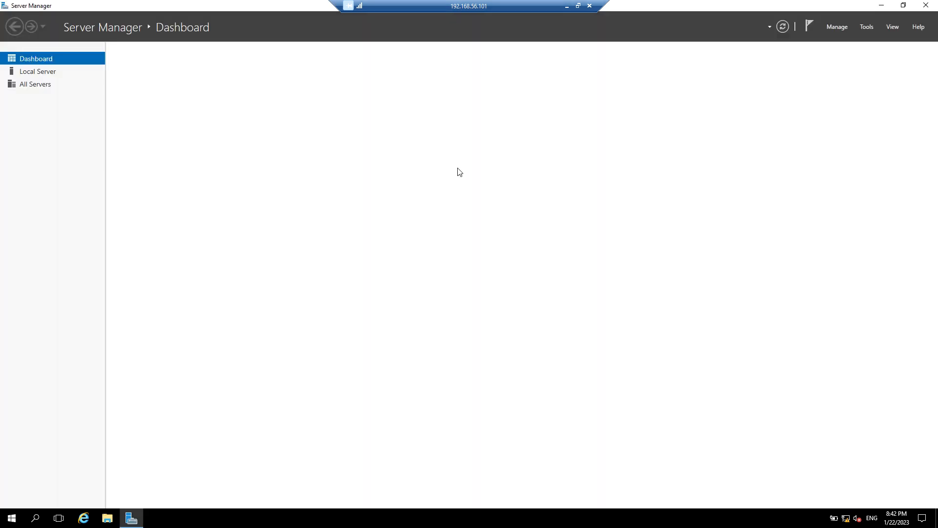
click(38, 72)
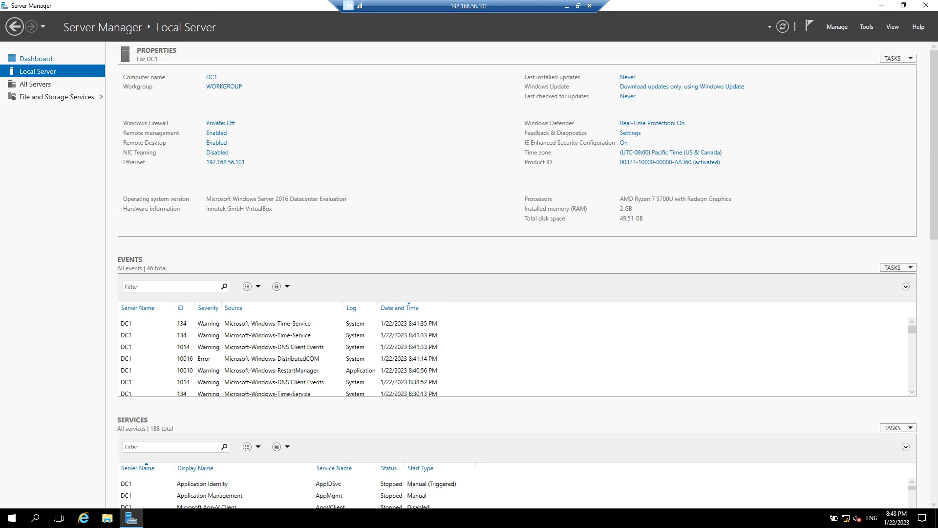
click(35, 59)
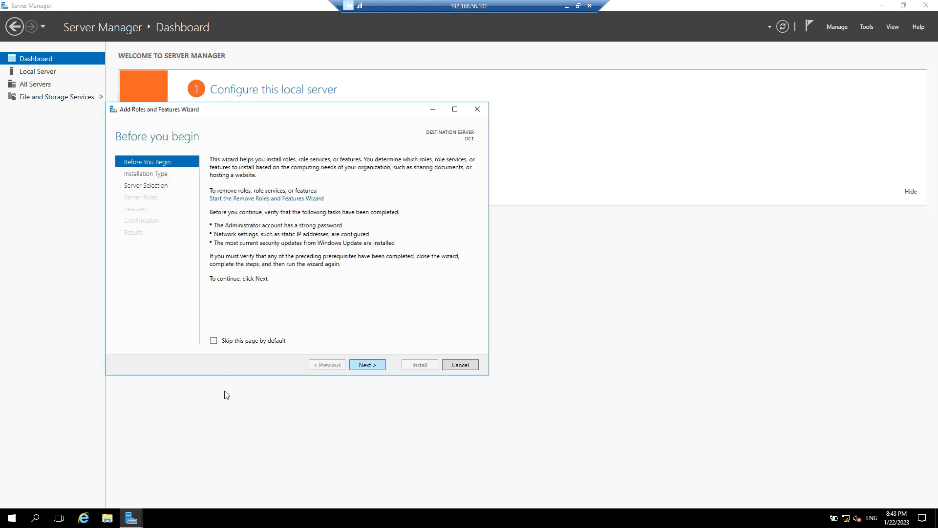
Step: Choose role-based installation on DC1 and add Active Directory Domain Services with its management tools
key(Return)
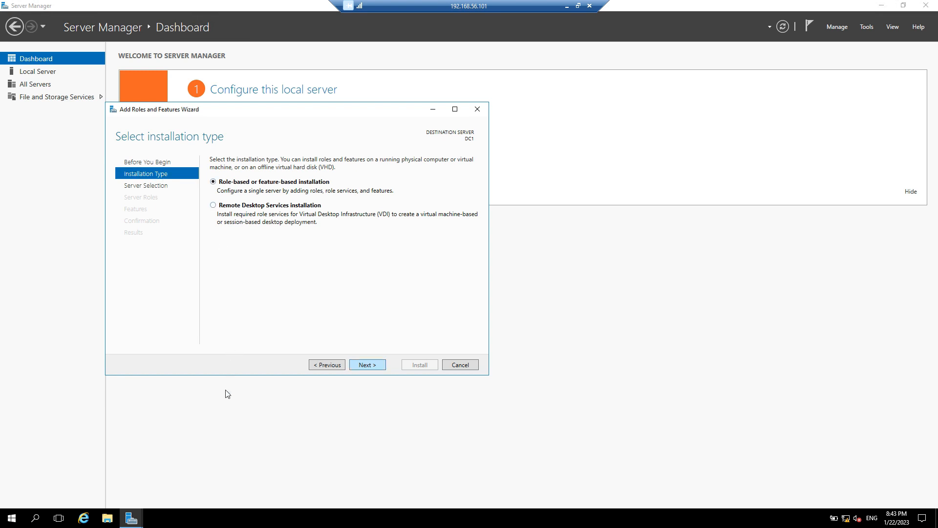
key(Return)
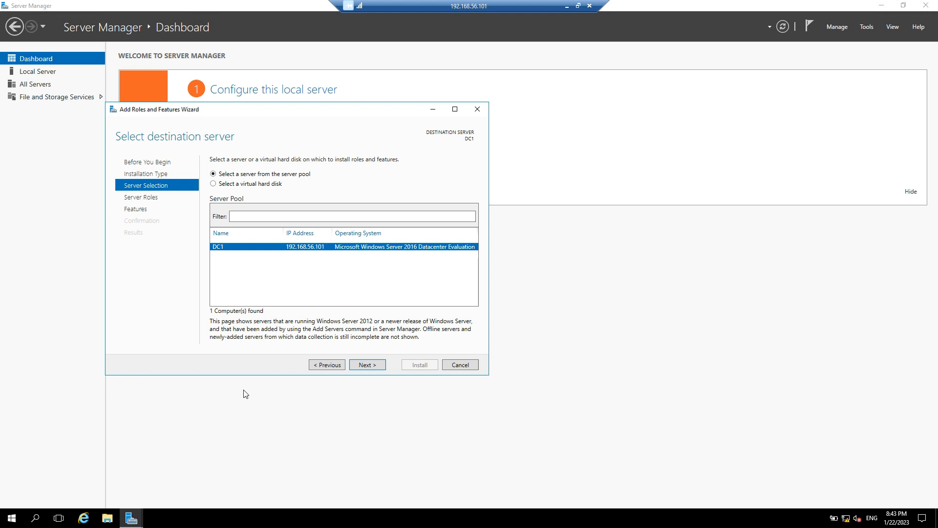
key(Return)
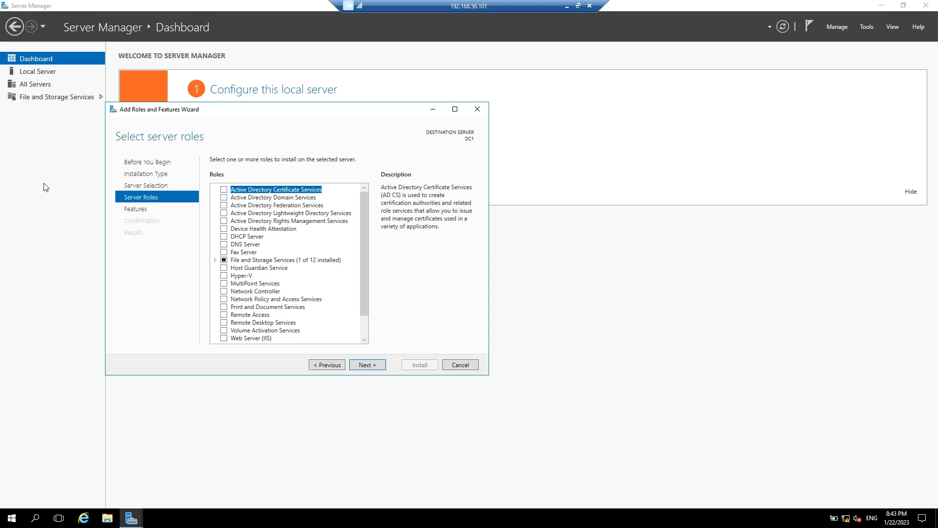
key(Down)
key(space)
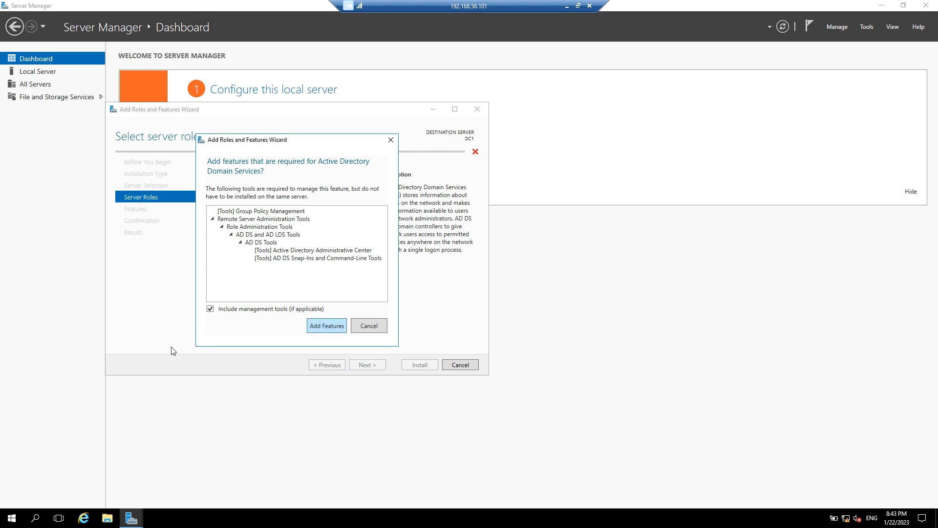
key(Return)
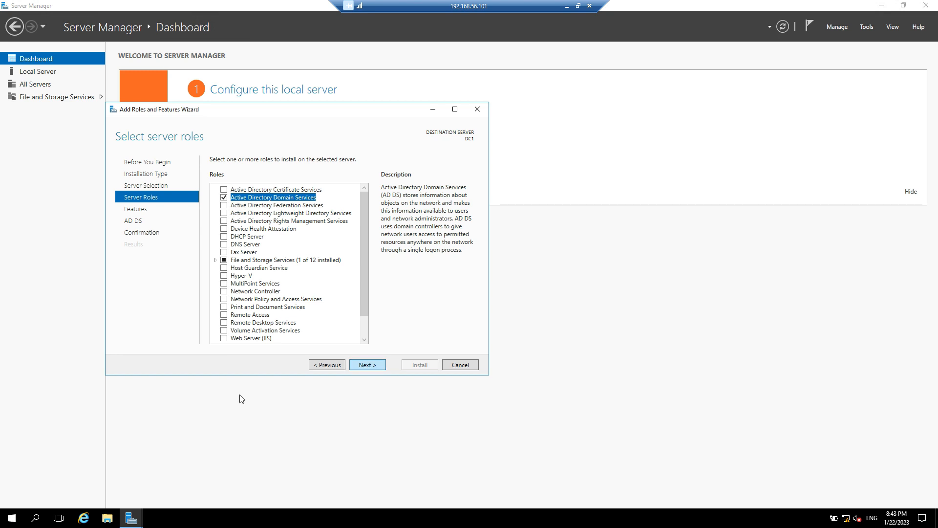
key(Return)
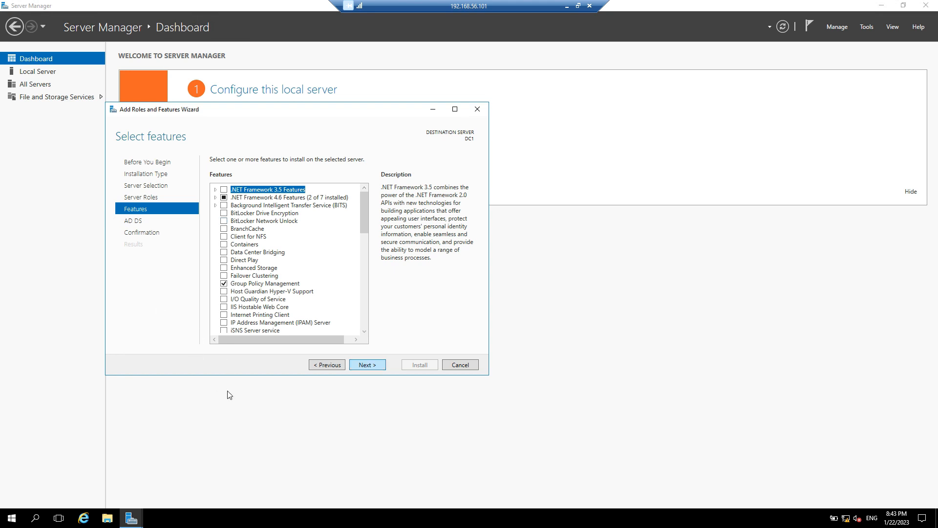
key(Return)
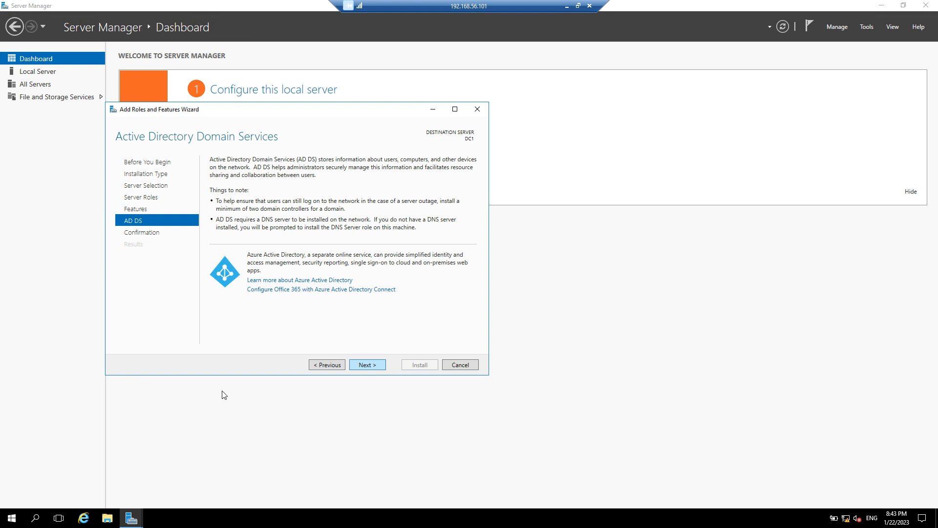
key(Return)
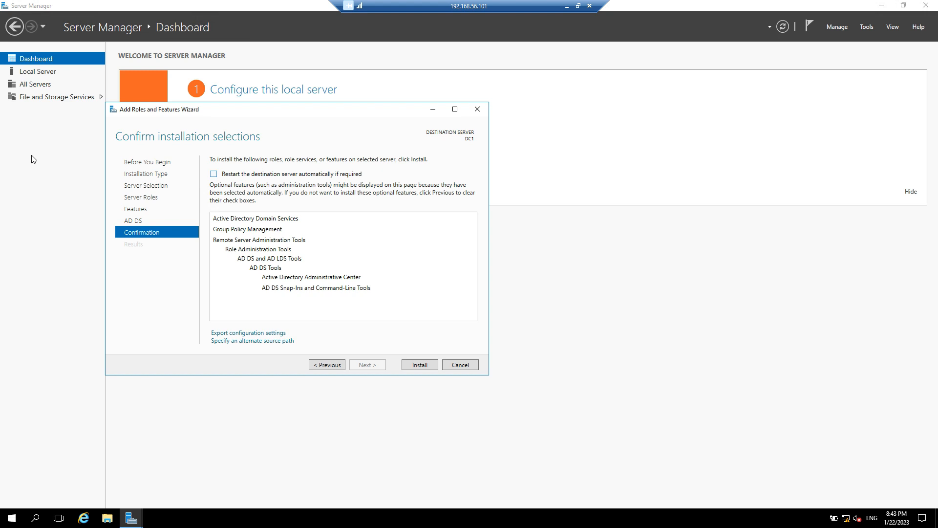
Step: Allow automatic restart, install AD DS, and close the wizard once installation succeeds
click(214, 174)
key(Return)
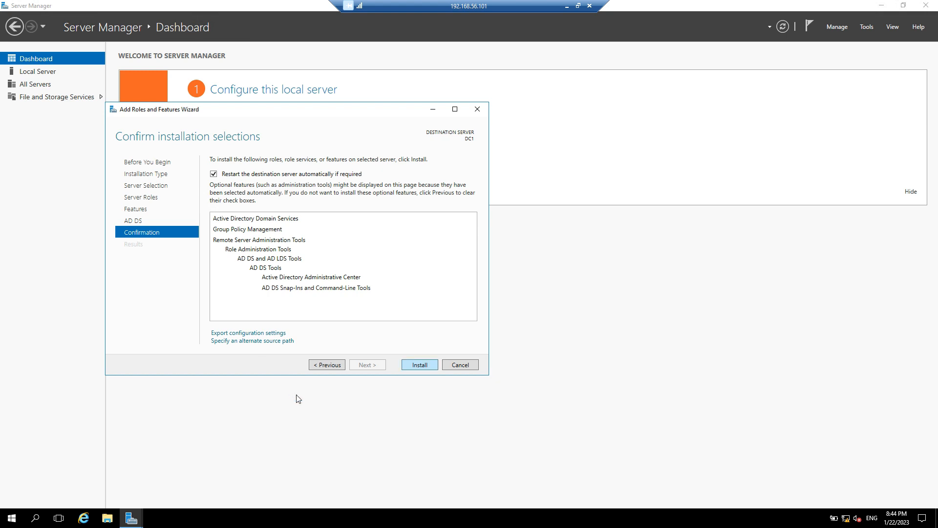
key(Return)
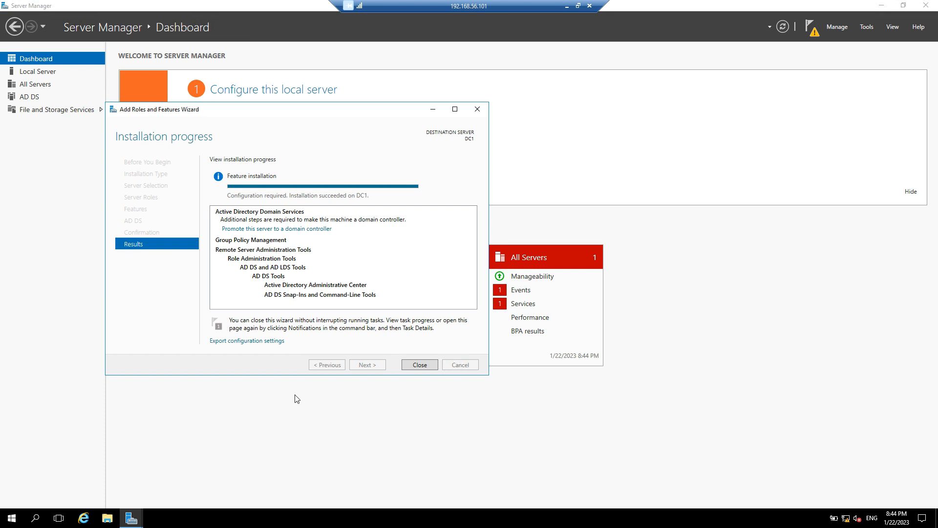
key(Return)
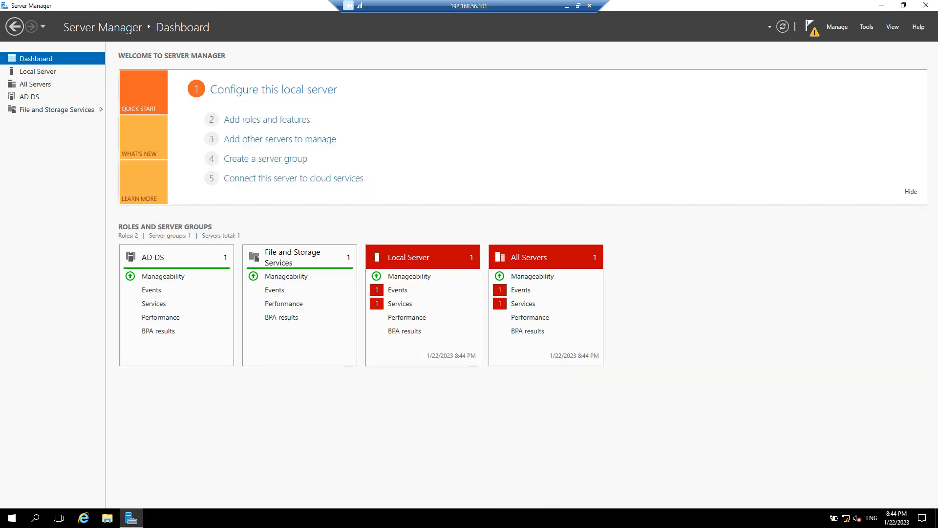
Step: Launch the AD DS Configuration Wizard from the post-deployment notification to promote DC1
click(810, 25)
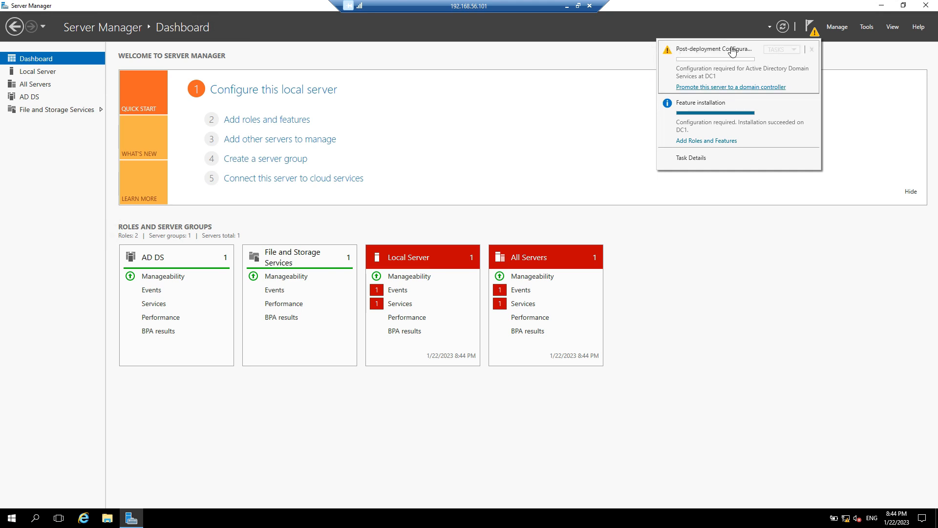
click(727, 86)
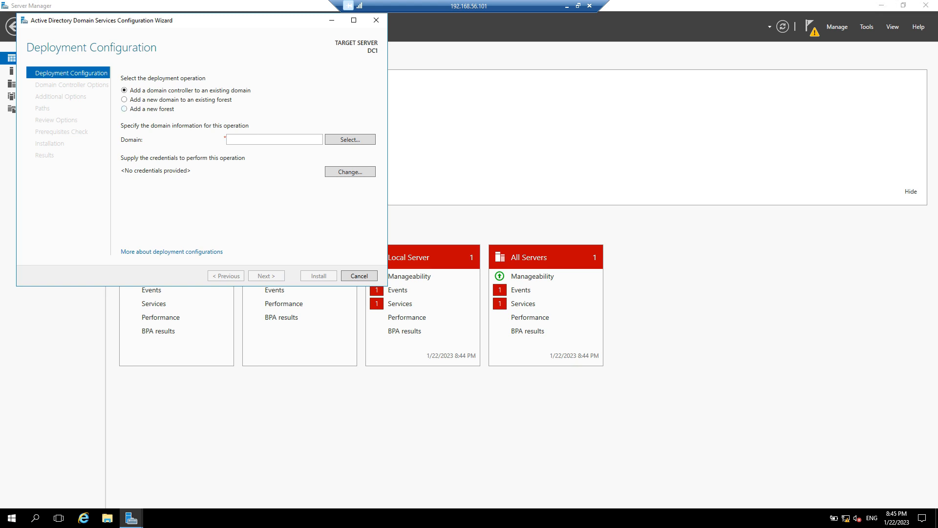
Step: Choose 'Add a new forest' with root domain name ashishwebcast.com and advance the wizard
click(124, 108)
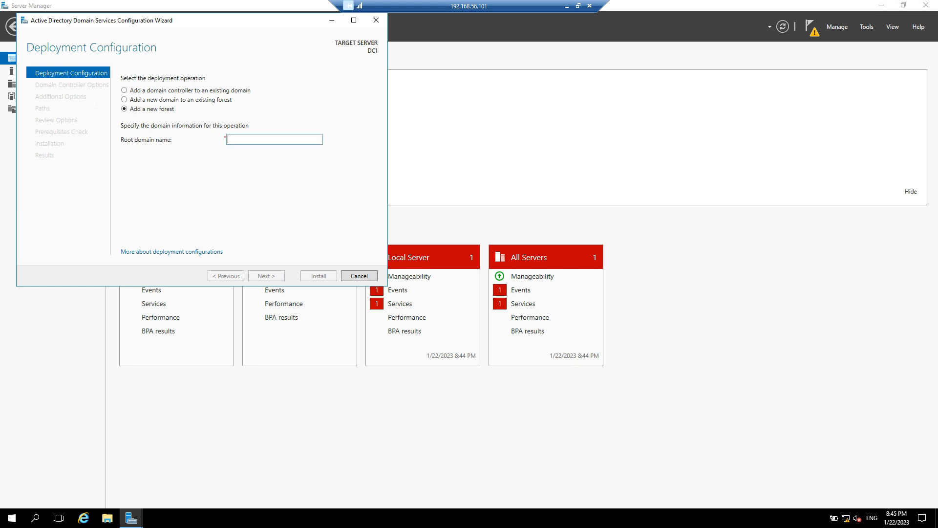
text(ashishwebcast.com)
key(Tab)
key(Return)
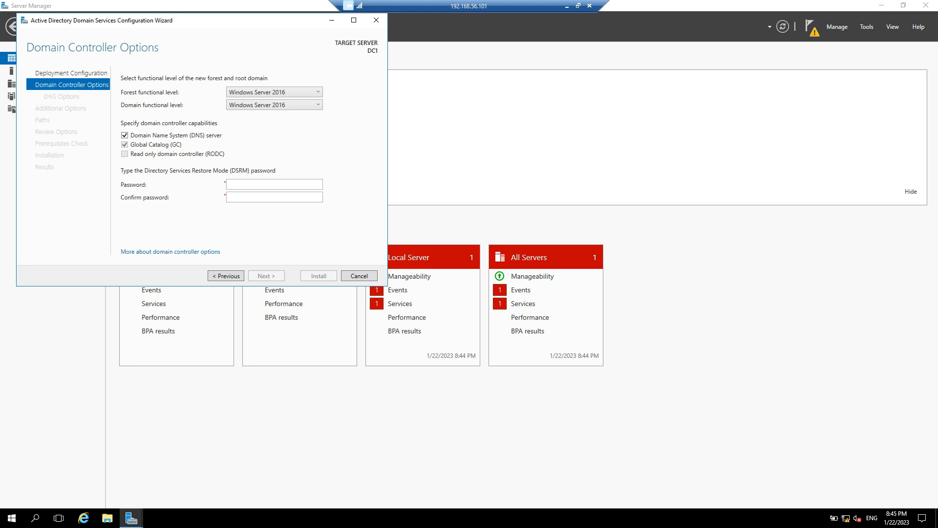
Step: Enter the DSRM password in both Password and Confirm password fields, then advance to DNS Options
click(236, 184)
text(••••)
key(ctrl+a)
text(••••)
key(Tab)
text(••••••••)
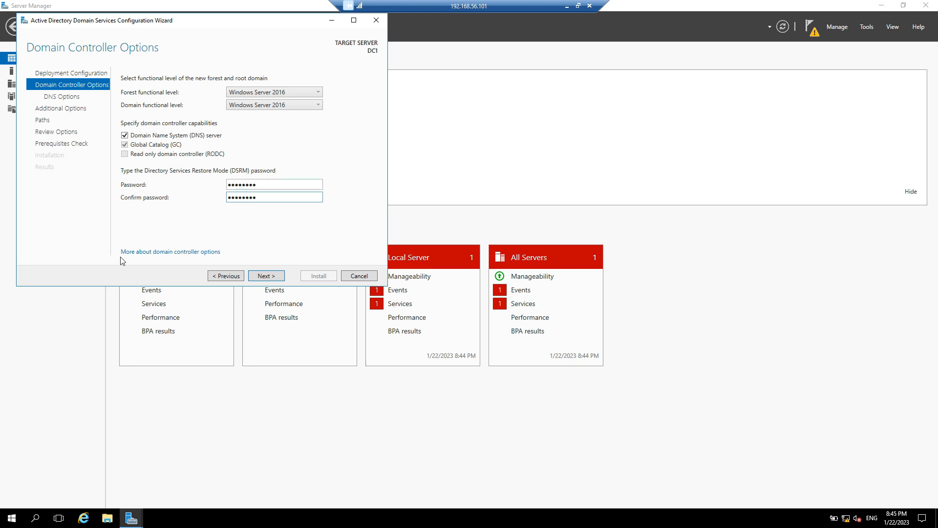
key(Return)
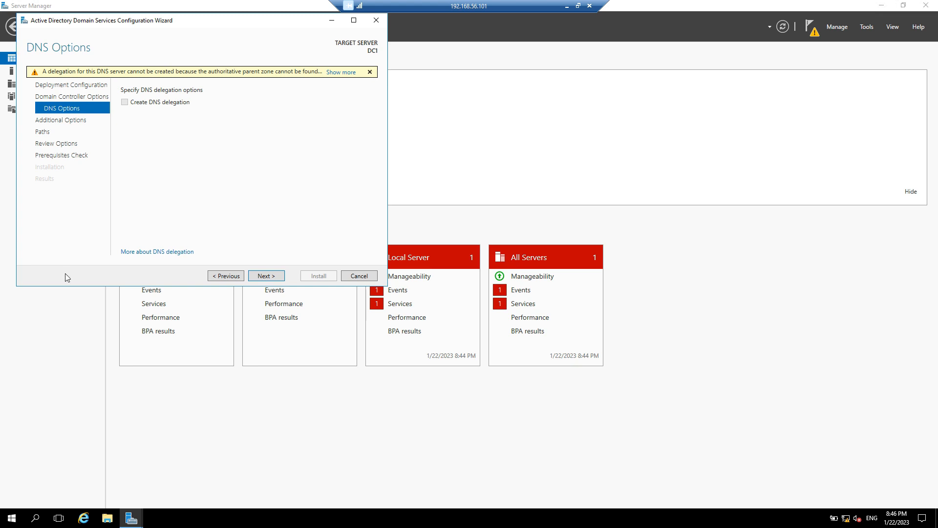
Step: Accept default DNS options, NetBIOS name ASHISHWEBCAST and C:\Windows\NTDS and SYSVOL paths
key(Return)
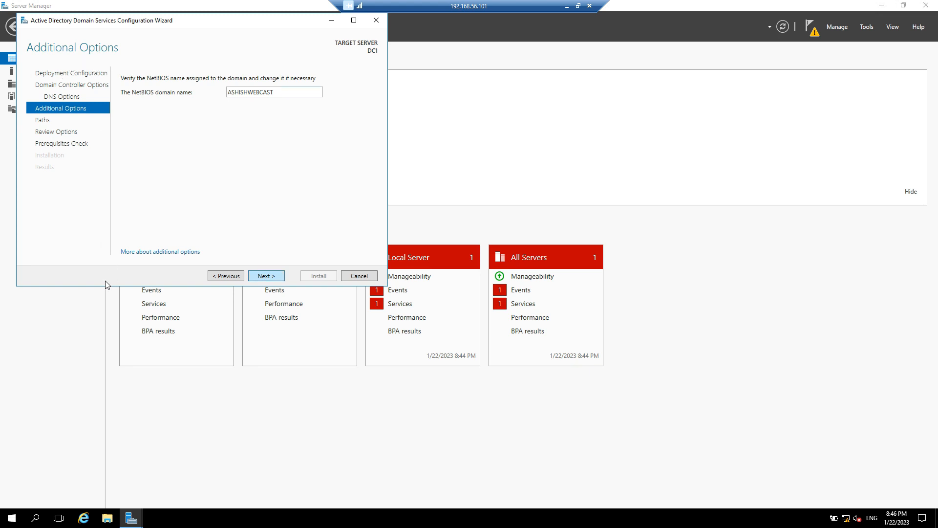
key(Return)
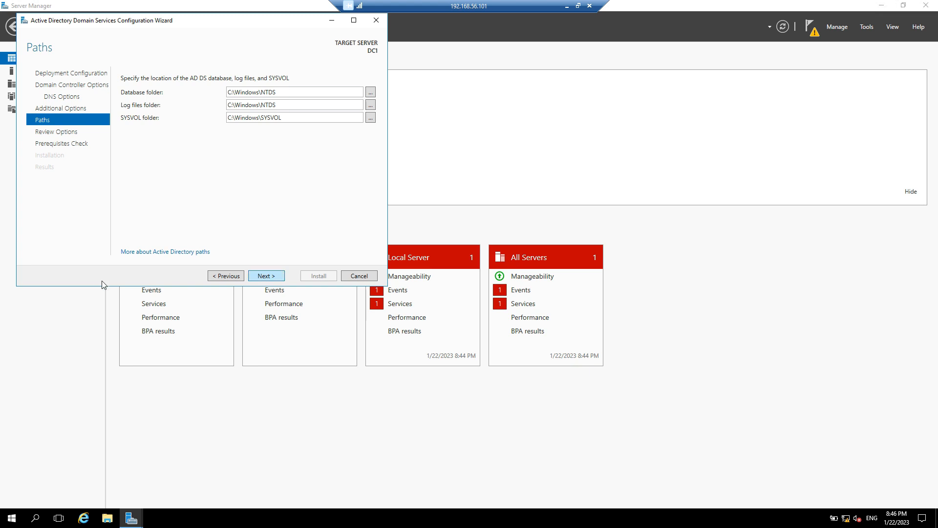
key(Return)
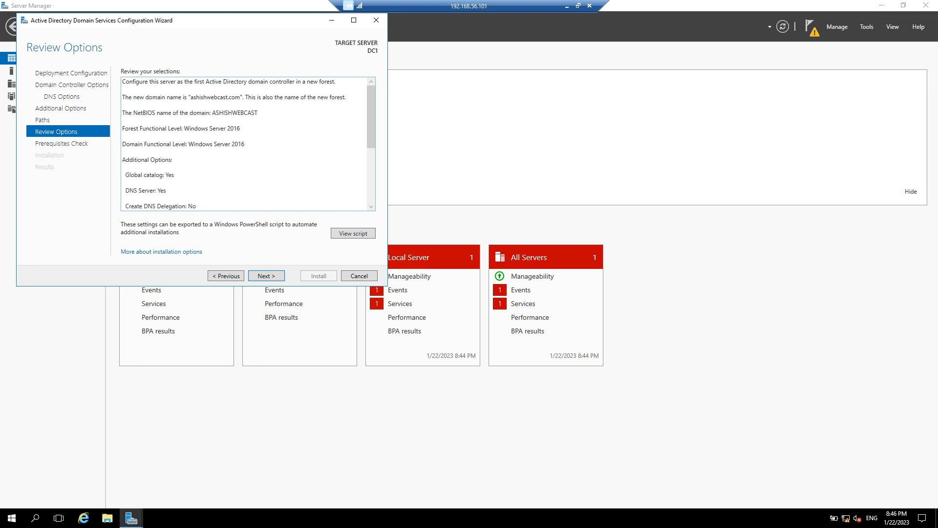
Step: Maximize the wizard, review the ashishwebcast.com summary, and run the prerequisites check
click(354, 20)
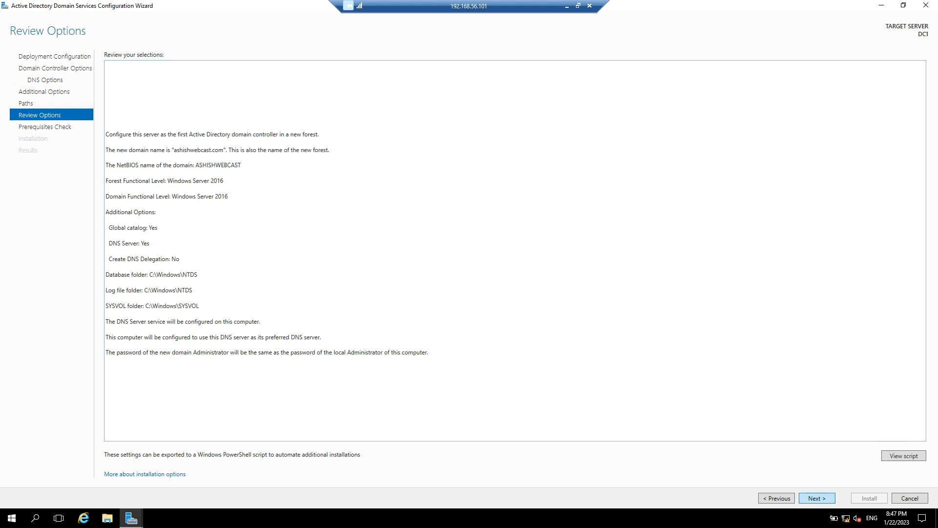
click(817, 498)
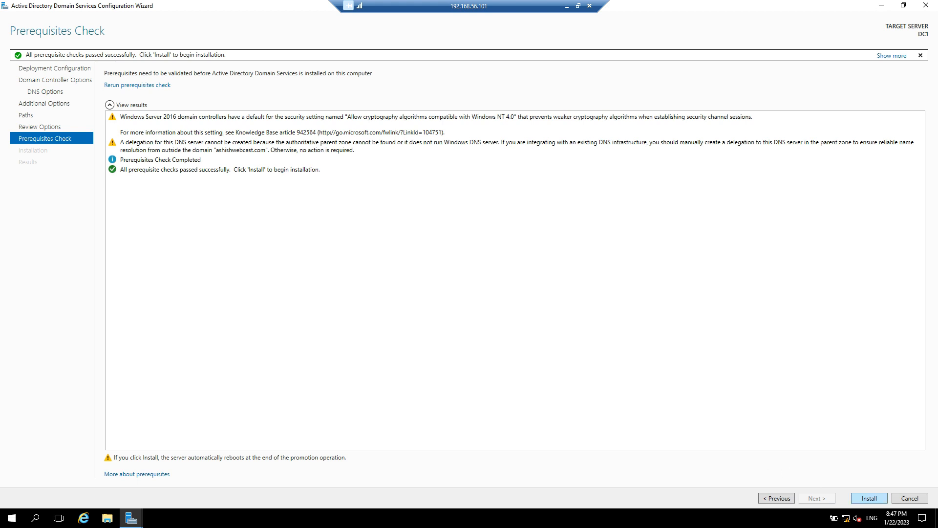
Step: Start the AD DS installation so DC1 becomes a domain controller and restarts
click(869, 498)
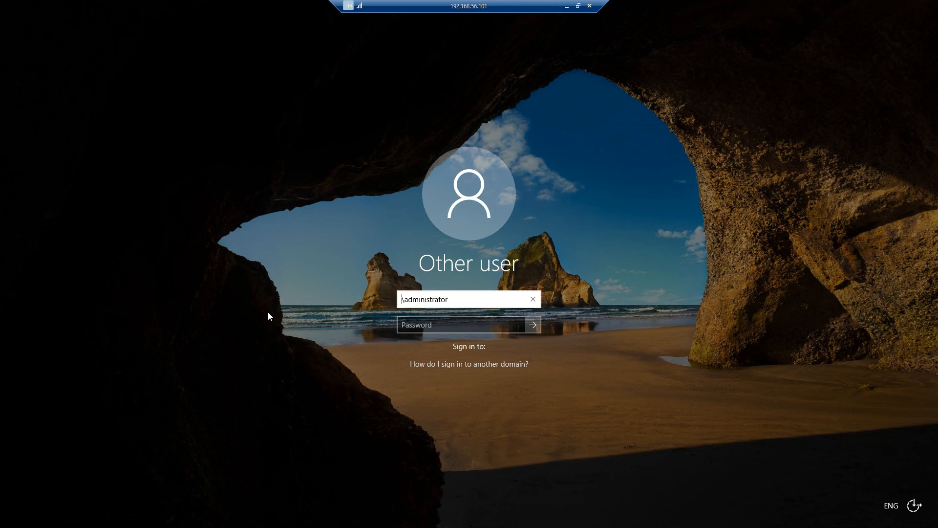
Step: Sign in as the ashishwebcast domain Administrator, correcting the domain prefix and entering the account password
text(contoso)
key(Tab)
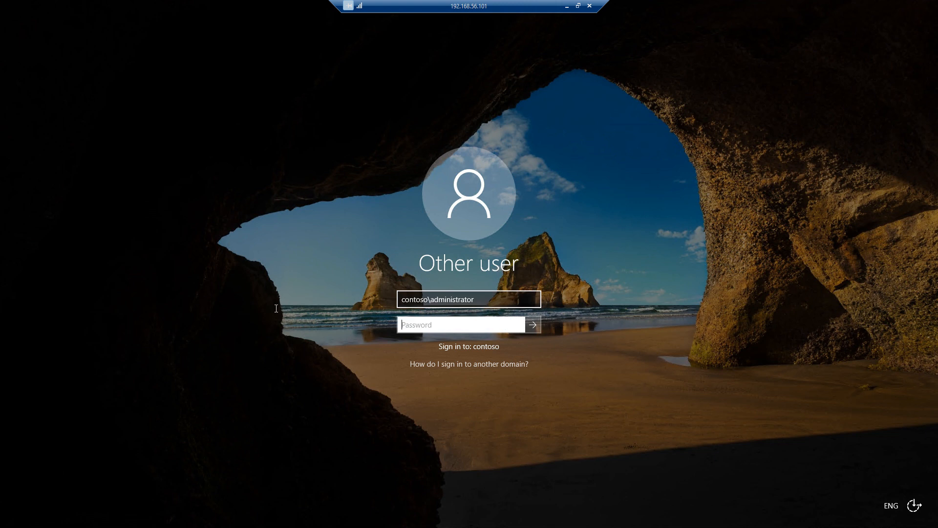
drag(429, 299, 245, 310)
text(ashish)
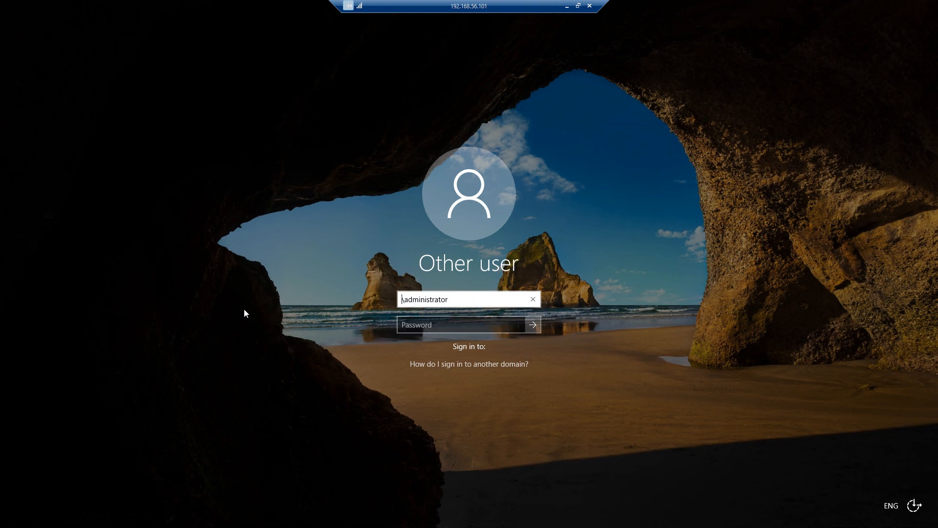
text(webcast)
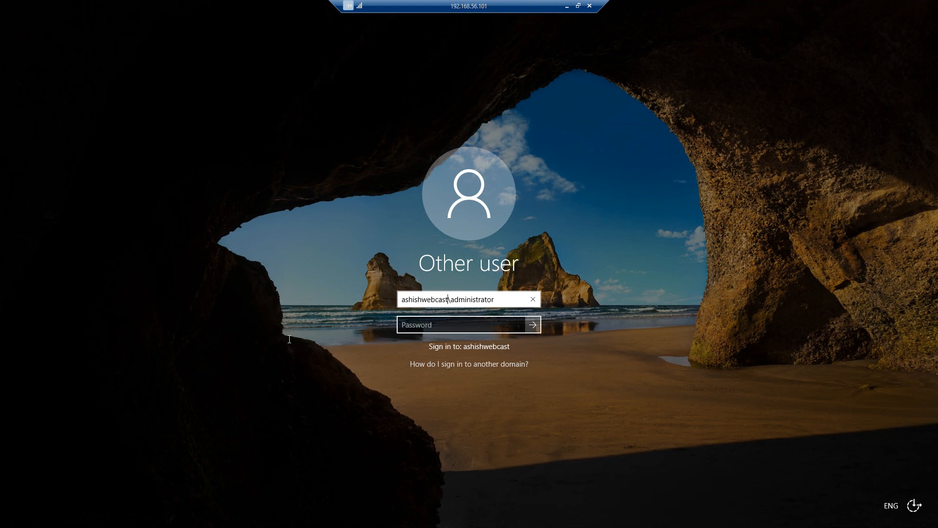
key(Tab)
text(Pa$$w0rd)
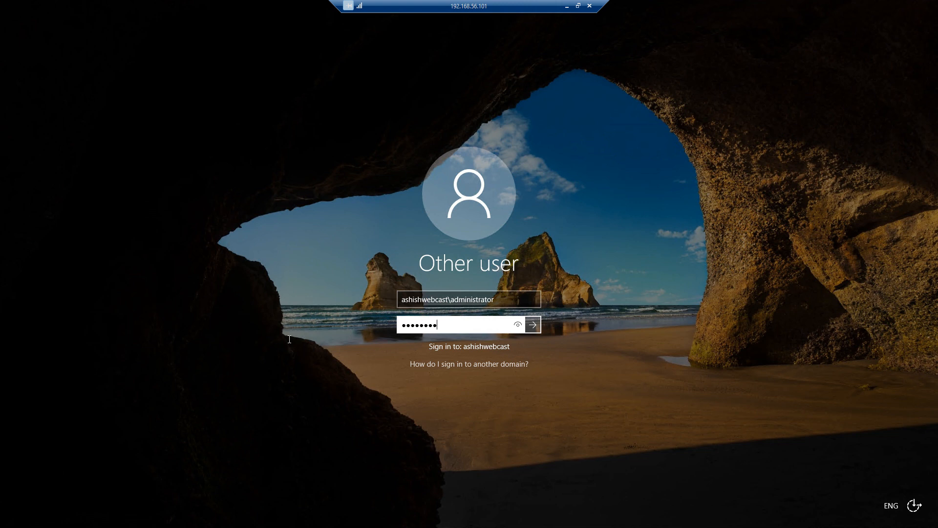
key(Return)
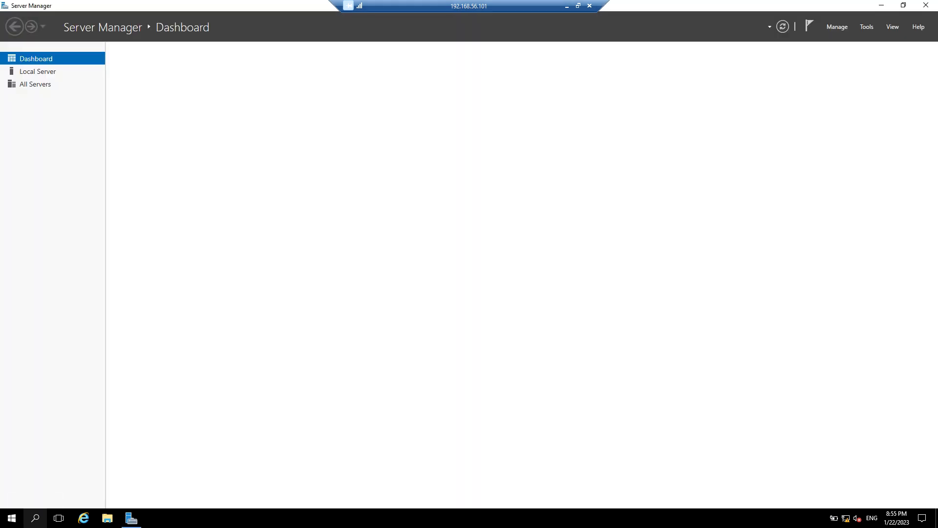
Step: Open a maximized Command Prompt running as administrator
click(36, 518)
text(c)
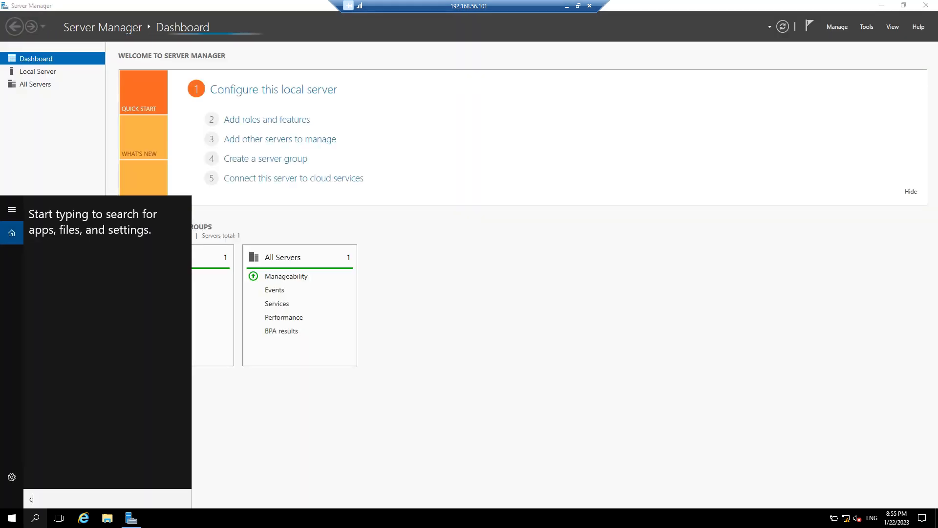
text(md)
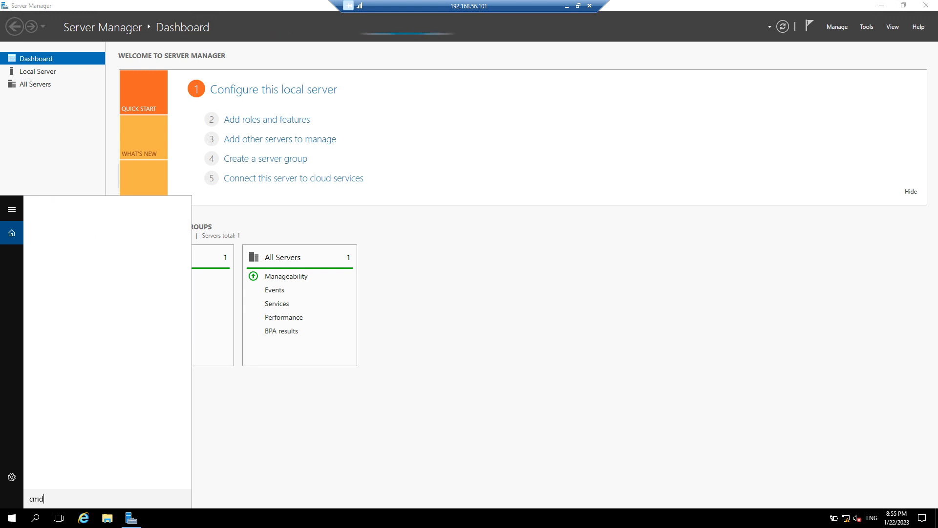
right_click(100, 233)
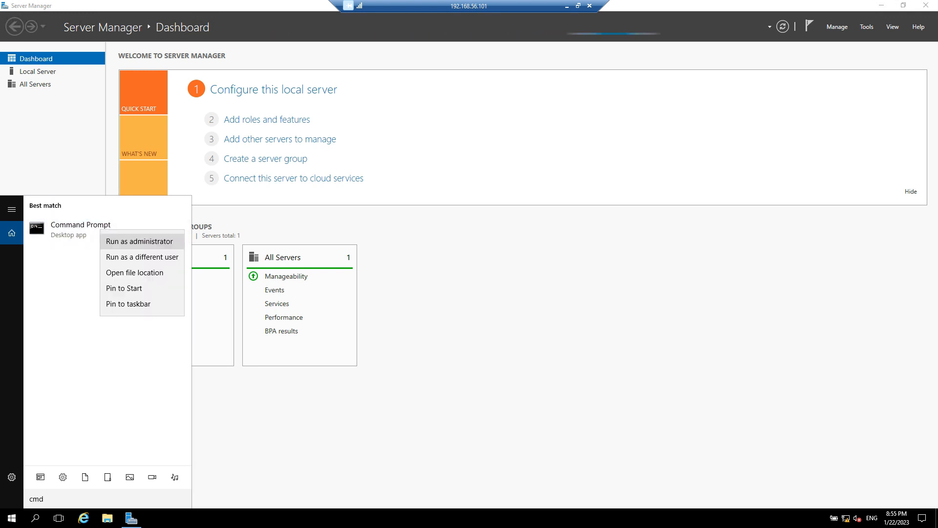
click(118, 240)
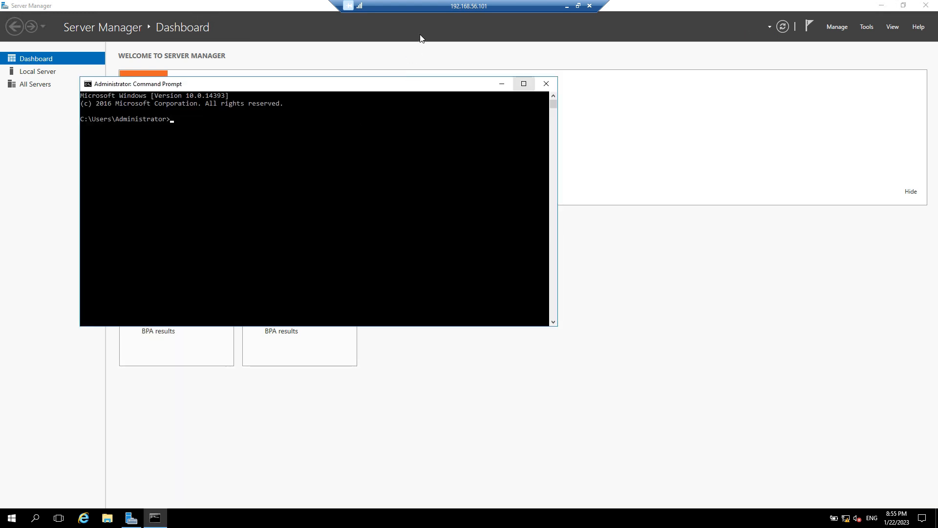
click(524, 83)
Step: Run dcdiag and scroll through DC1's diagnostic results
text(dcdiag)
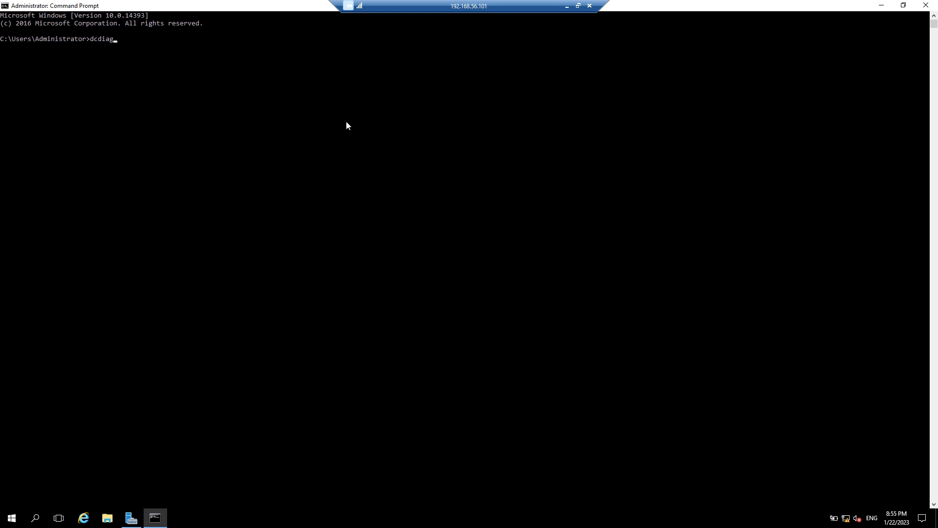
key(Return)
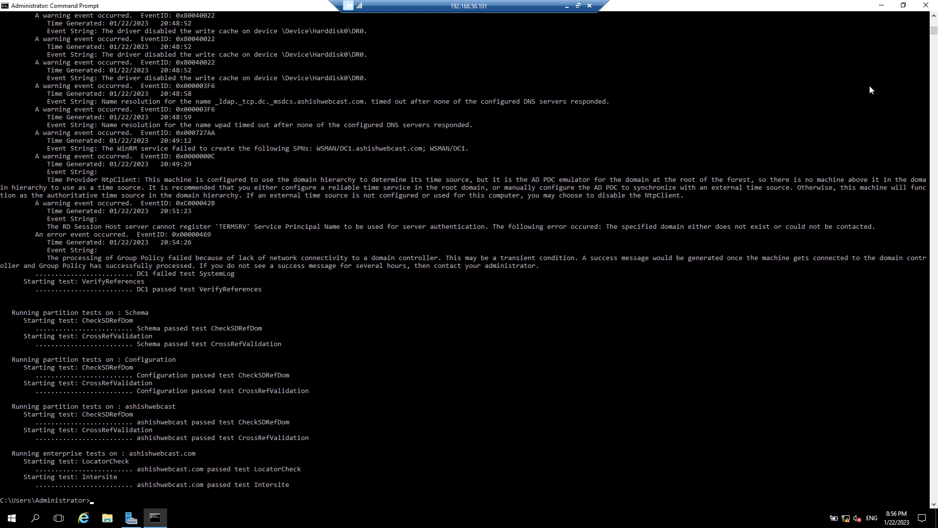
scroll(469, 259, up, 20)
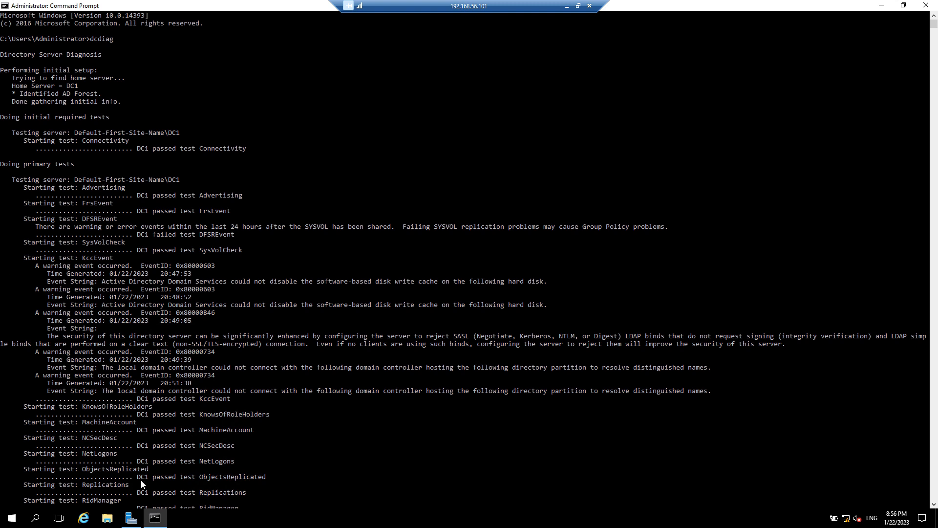
scroll(141, 481, down, 8)
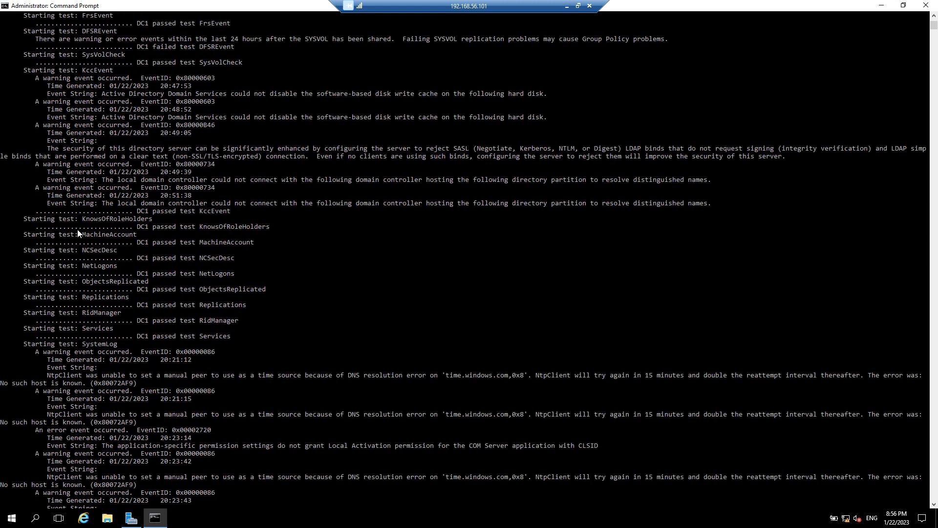
scroll(73, 329, down, 19)
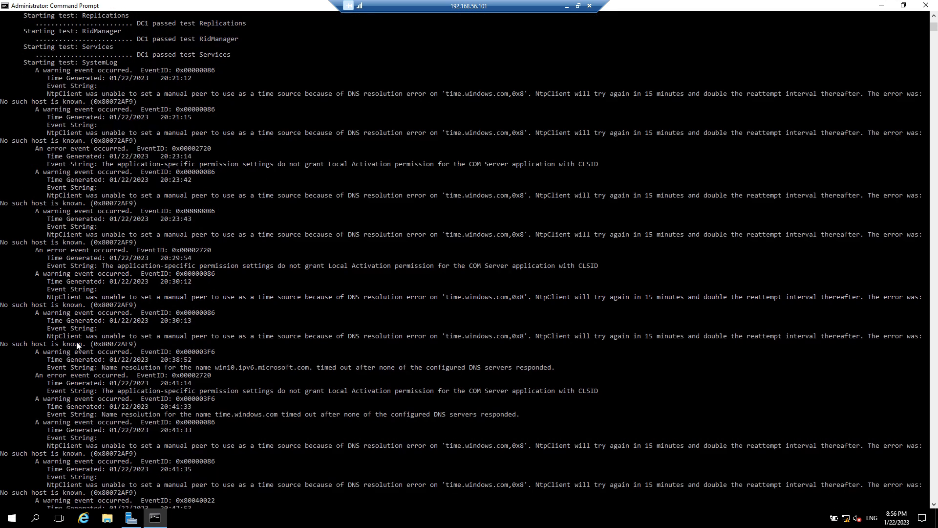
scroll(136, 299, down, 20)
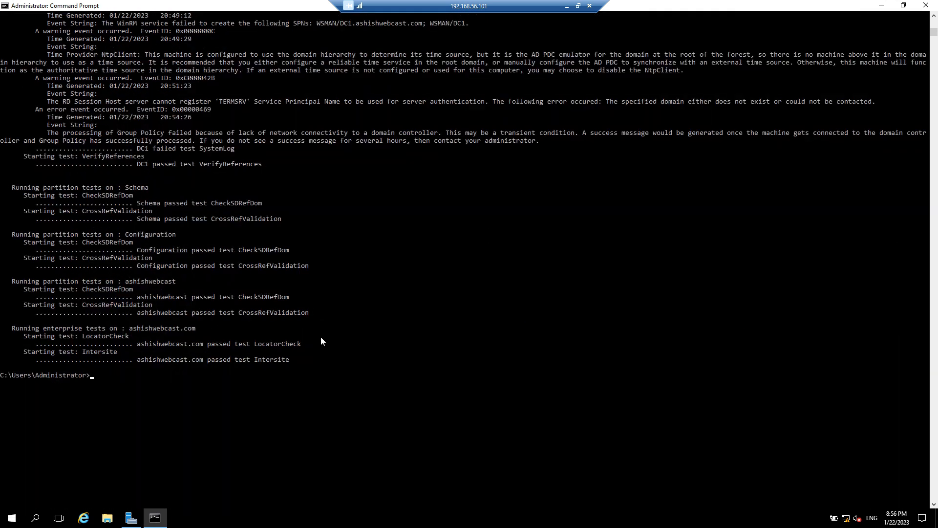
Step: Run net share to confirm the NETLOGON and SYSVOL shares, then return to Server Manager
text(net share)
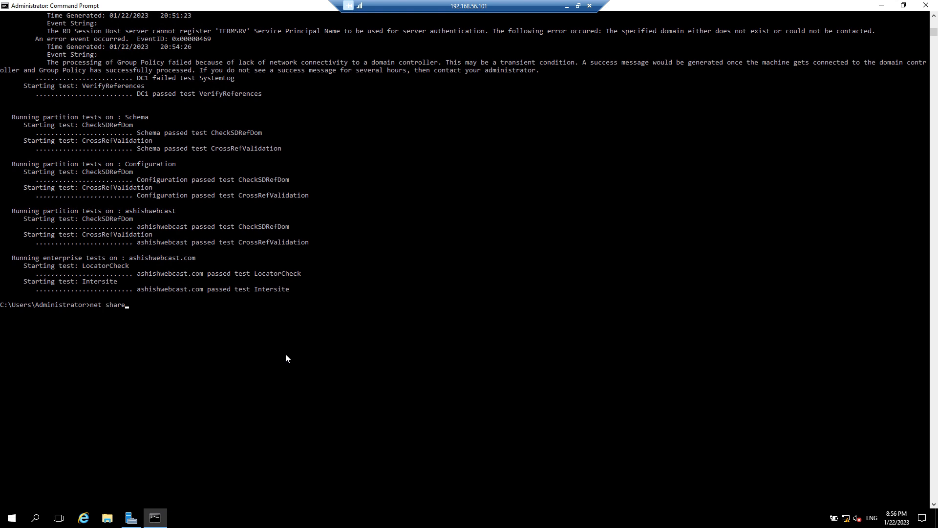
key(Return)
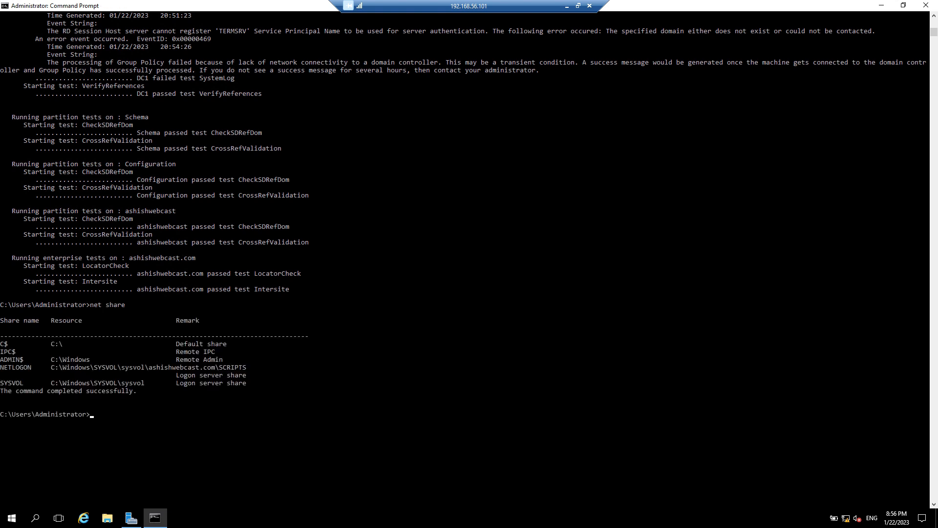
click(131, 517)
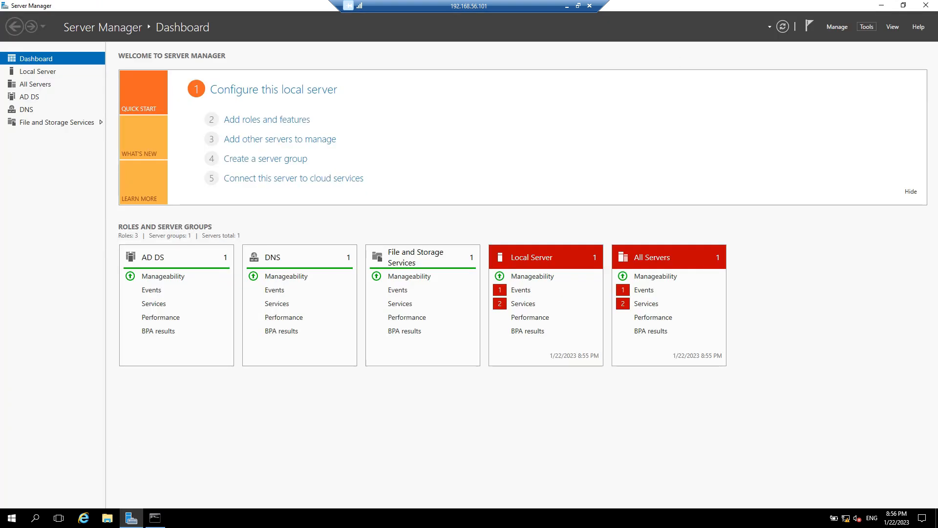
Step: Open Active Directory Users and Computers and view ashishwebcast.com's Domain Controllers, widening the Site column to show DC1's site
click(867, 26)
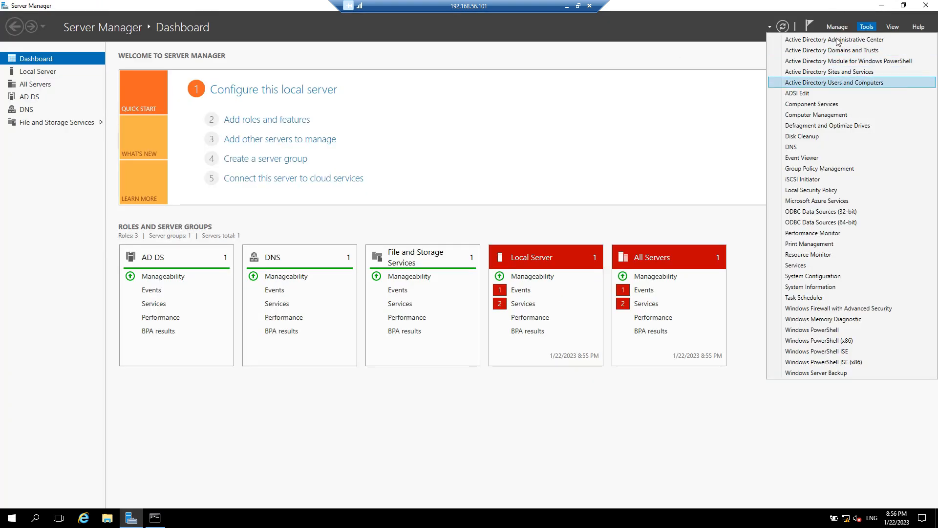
click(834, 82)
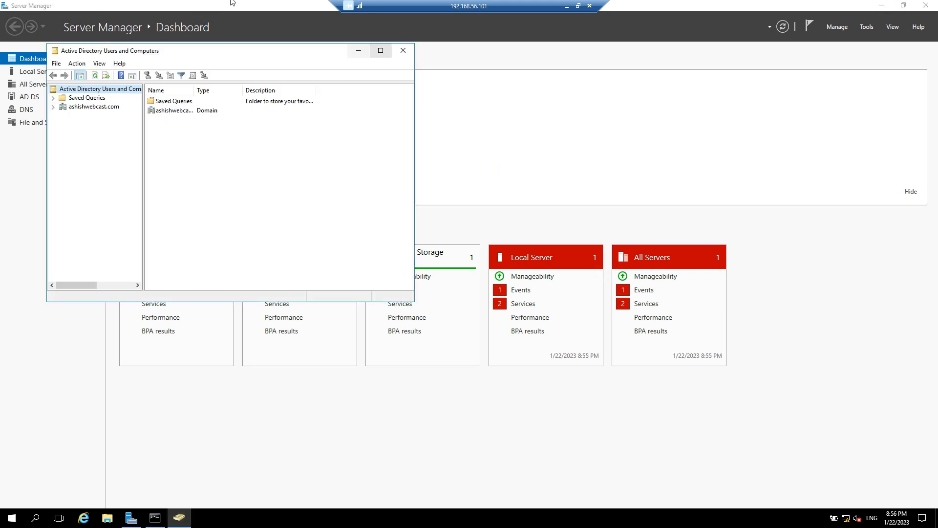
click(380, 50)
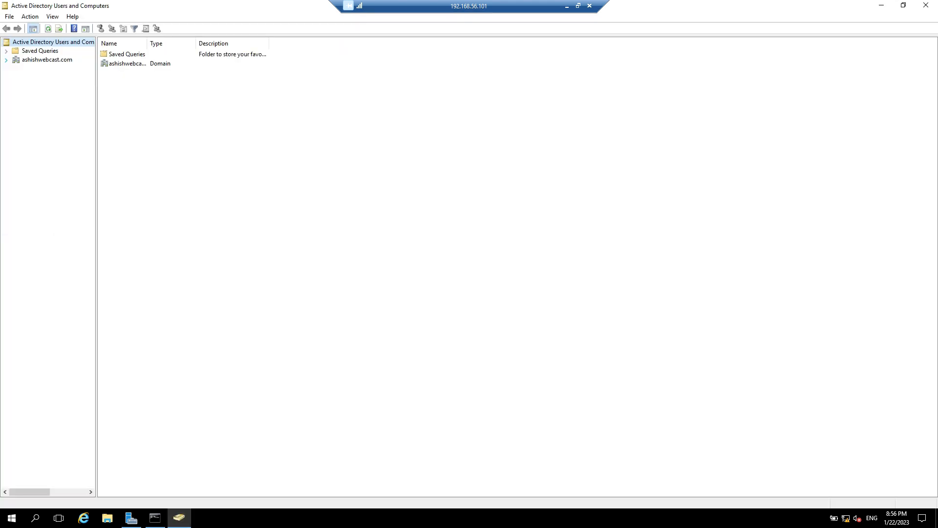
click(6, 60)
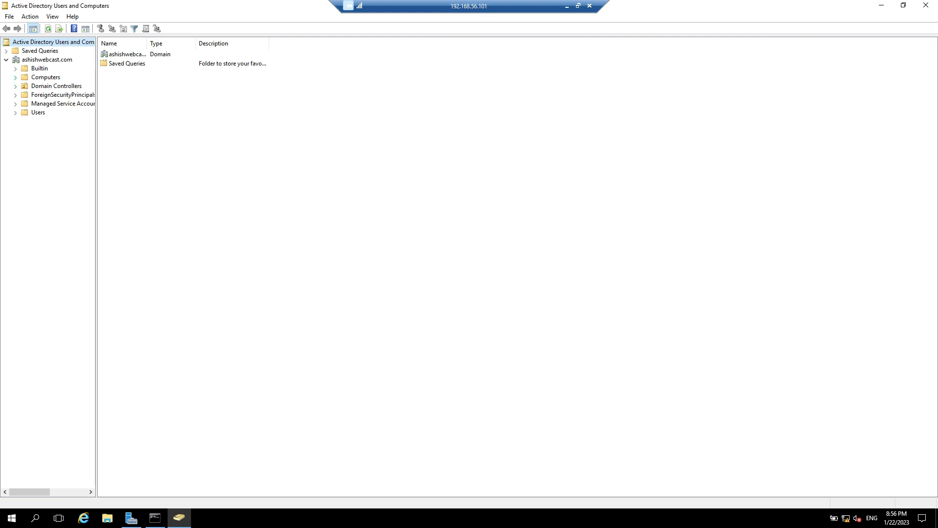
click(56, 86)
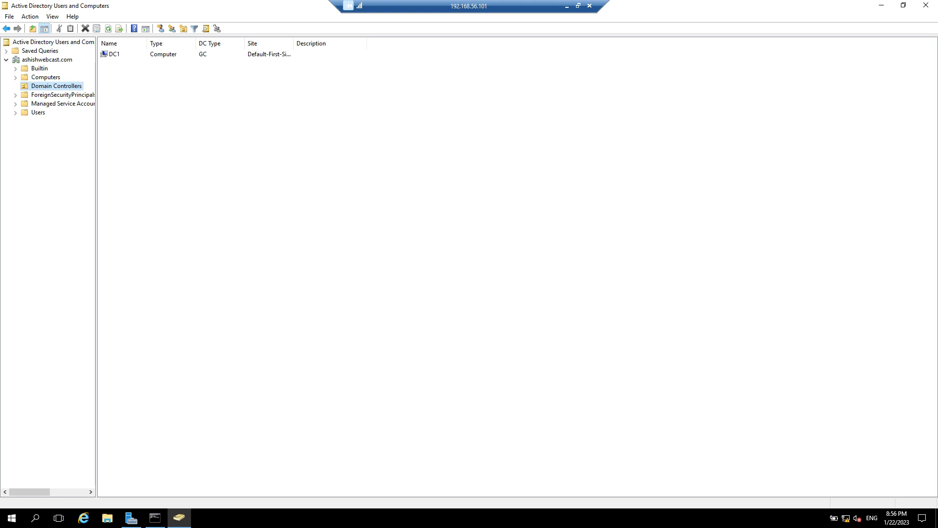
double_click(293, 43)
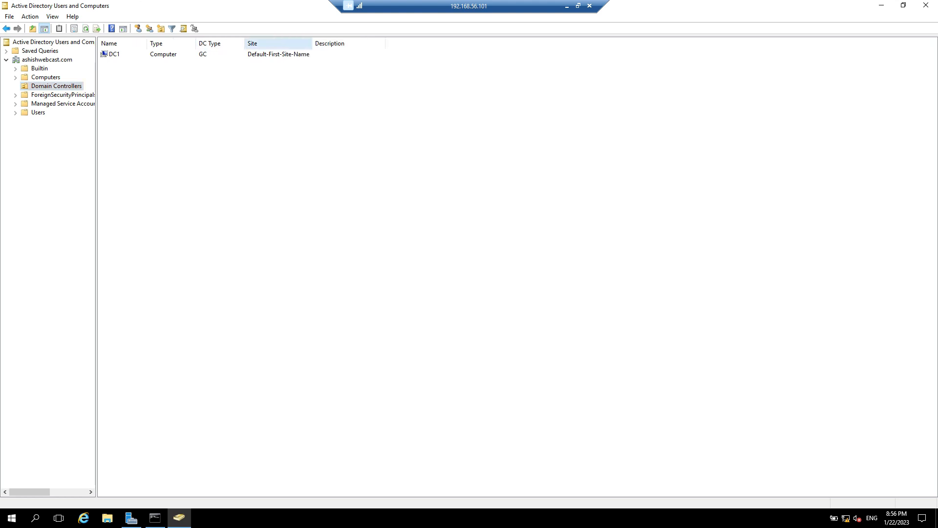